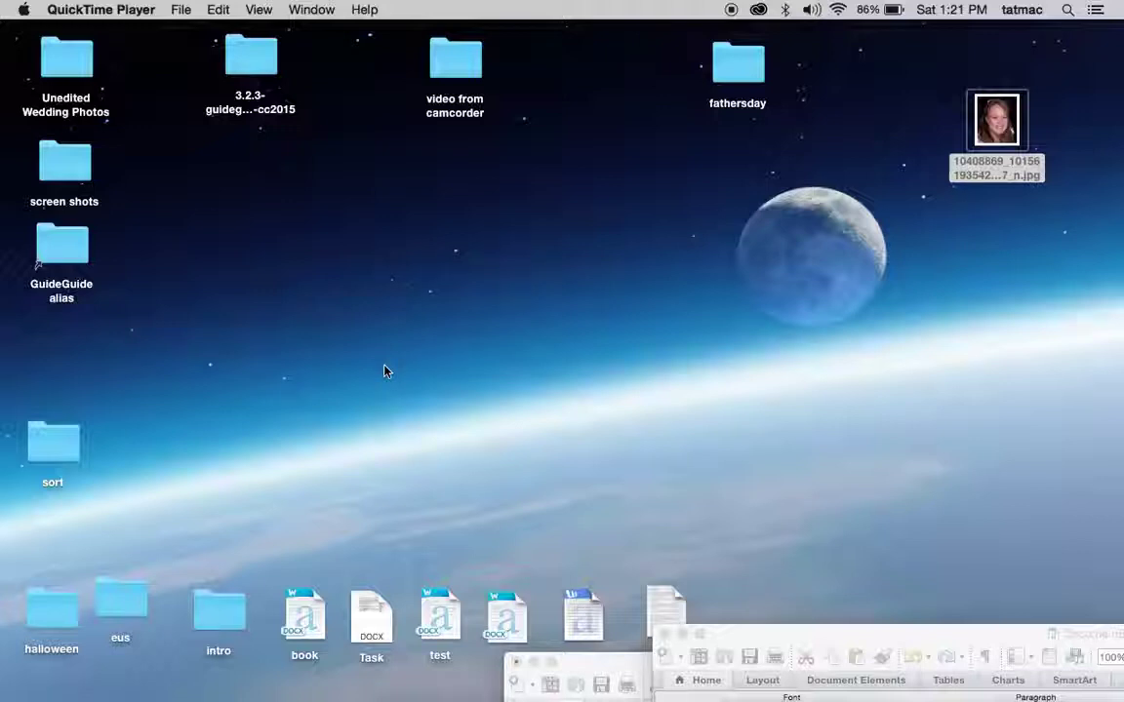
Step: Open the Untitled Export folder inside Unedited Wedding Photos, enlarge its window to review the file names, and close it
{"action": "left_click", "coordinate": [71, 77]}
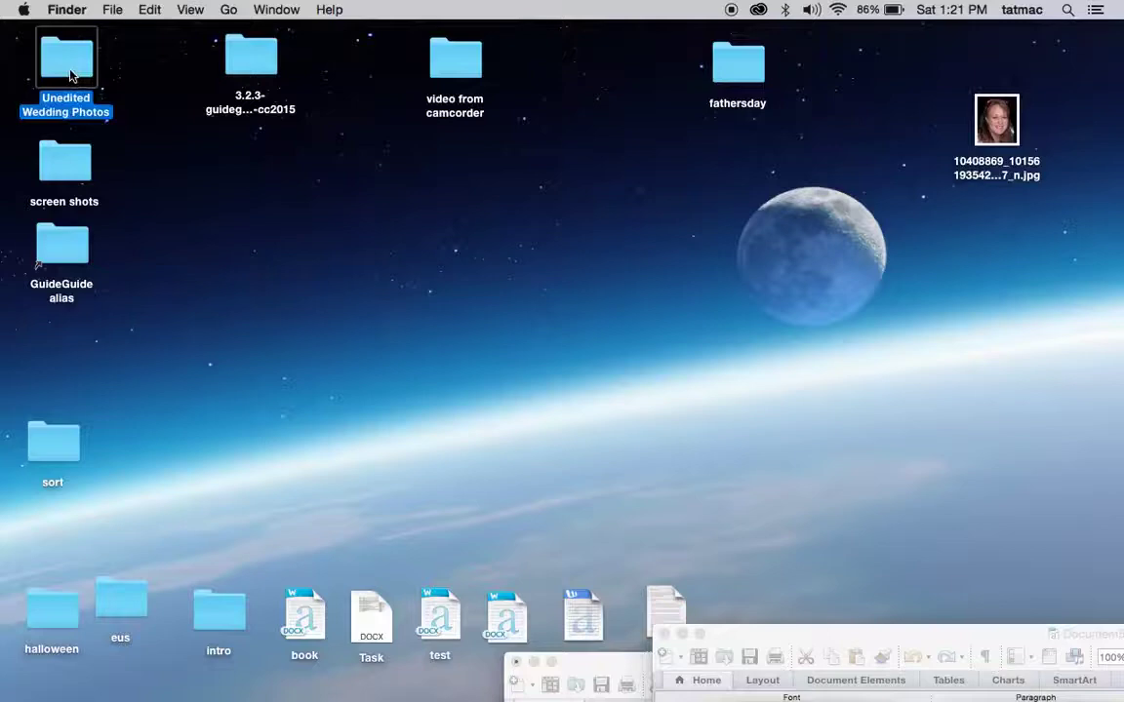
{"action": "double_click", "coordinate": [70, 76]}
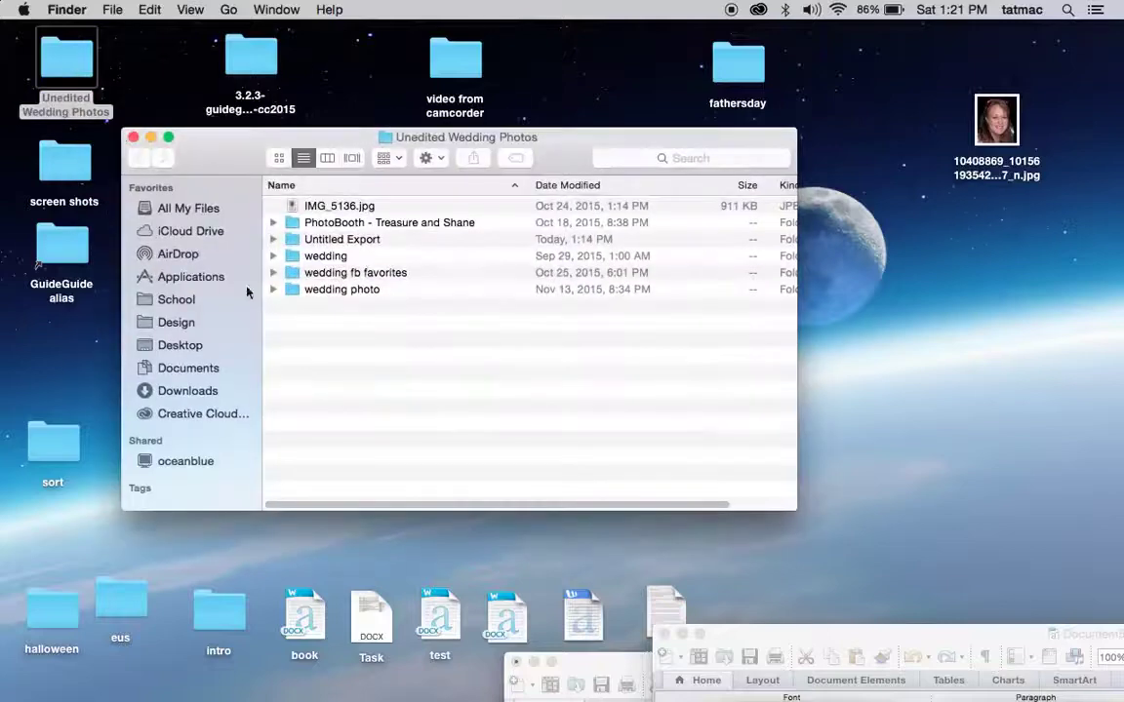
{"action": "double_click", "coordinate": [295, 240]}
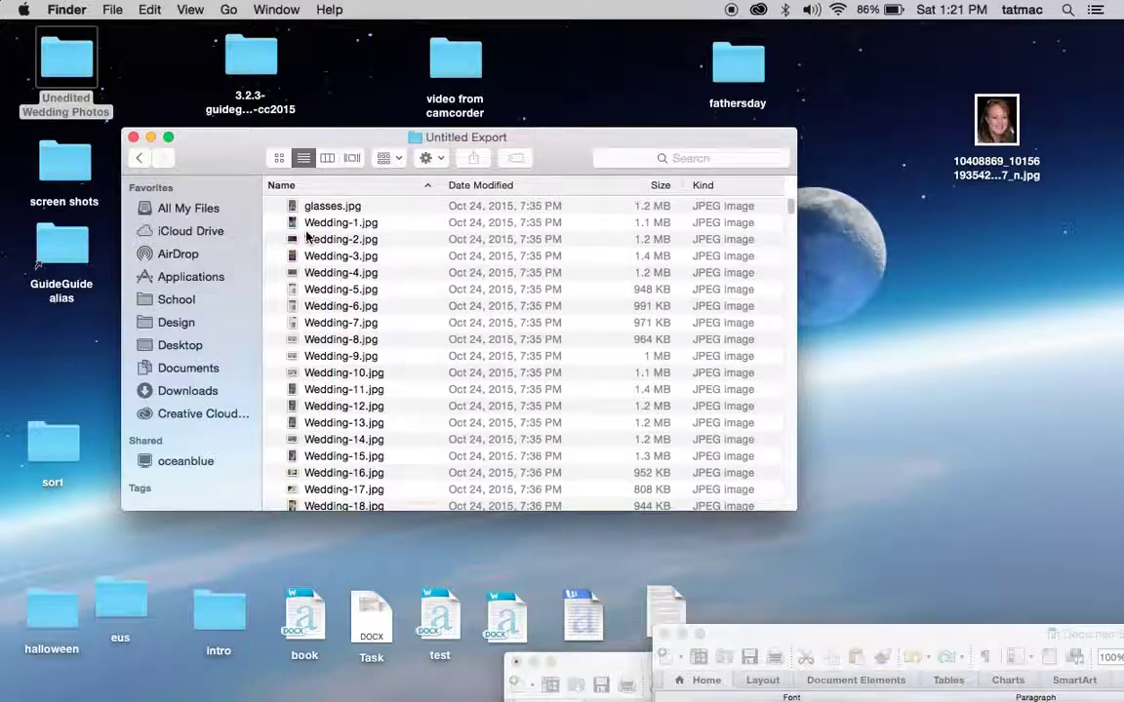
{"action": "left_click_drag", "start_coordinate": [322, 135], "coordinate": [325, 67]}
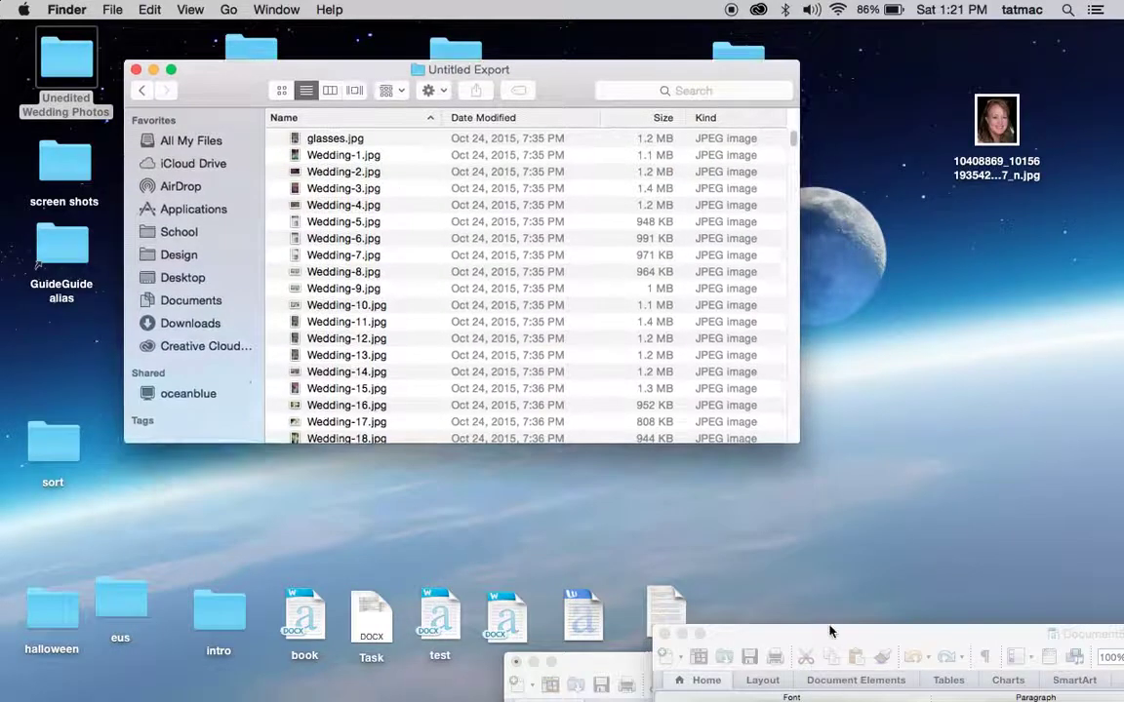
{"action": "left_click_drag", "start_coordinate": [799, 443], "coordinate": [903, 698]}
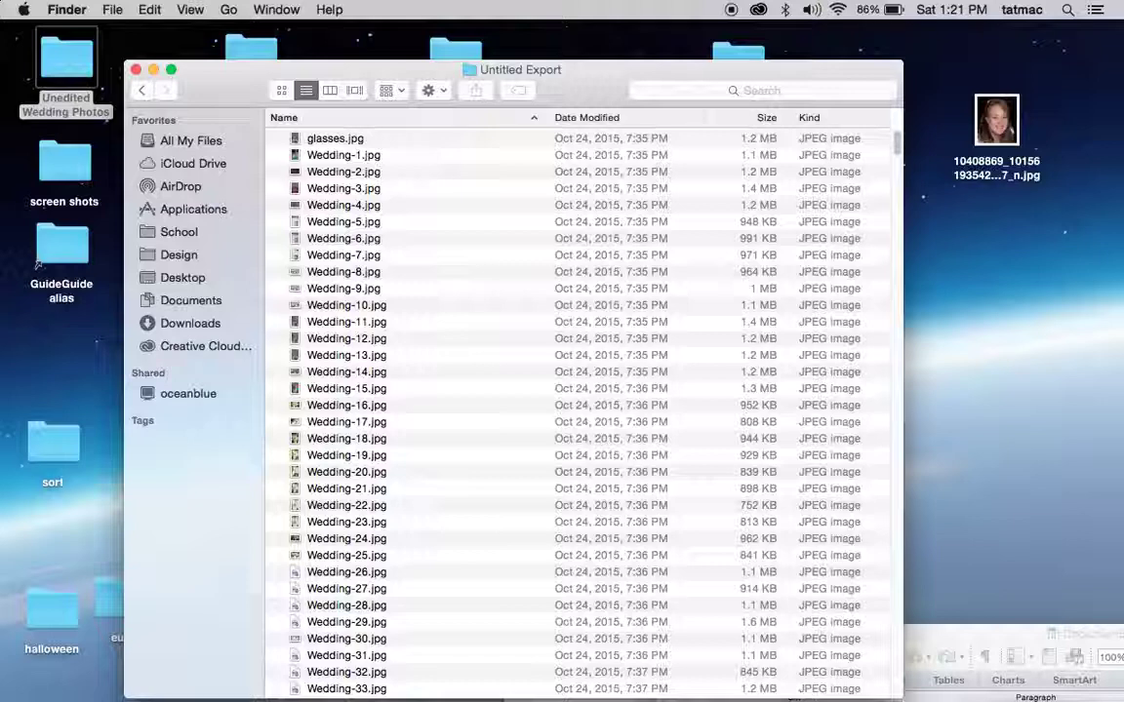
{"action": "left_click", "coordinate": [136, 71]}
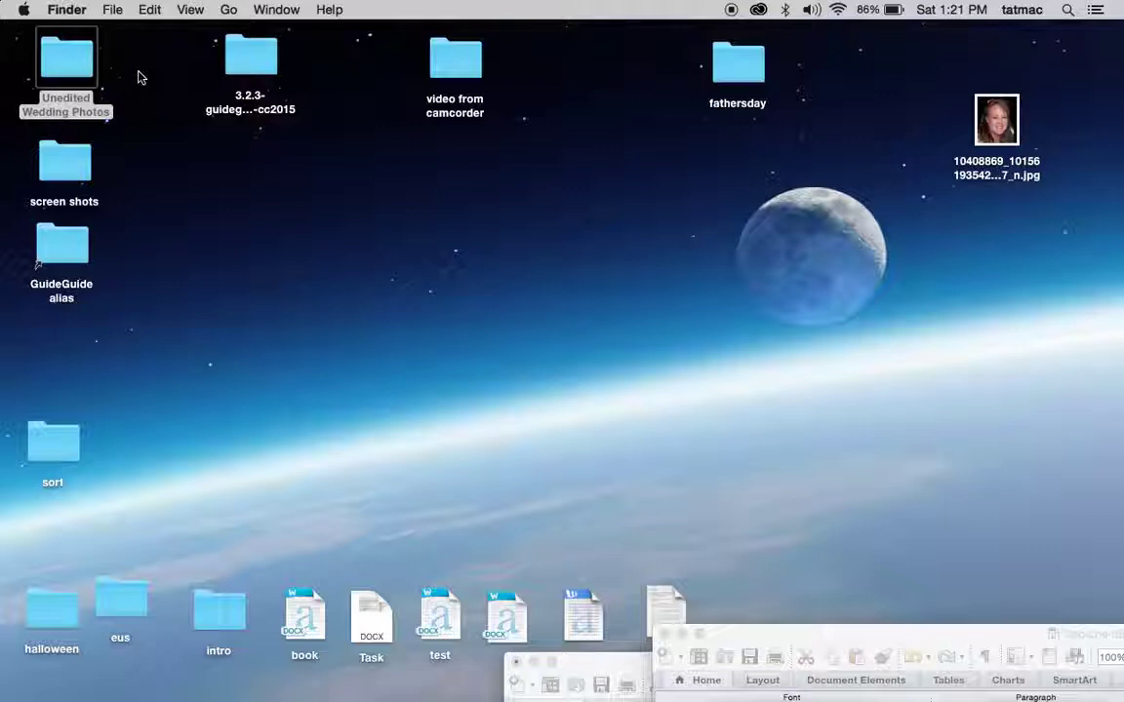
{"action": "left_click", "coordinate": [144, 77]}
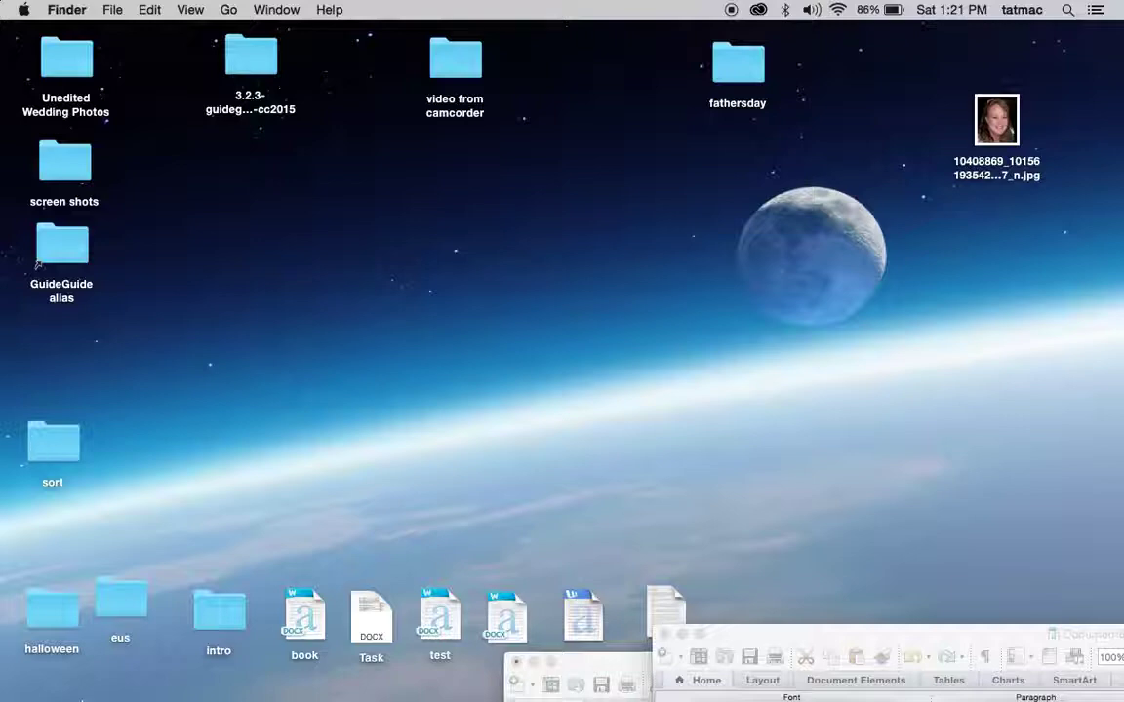
Step: Switch to TextEdit, create a new blank document and move its window up on the desktop
{"action": "mouse_move", "coordinate": [44, 682]}
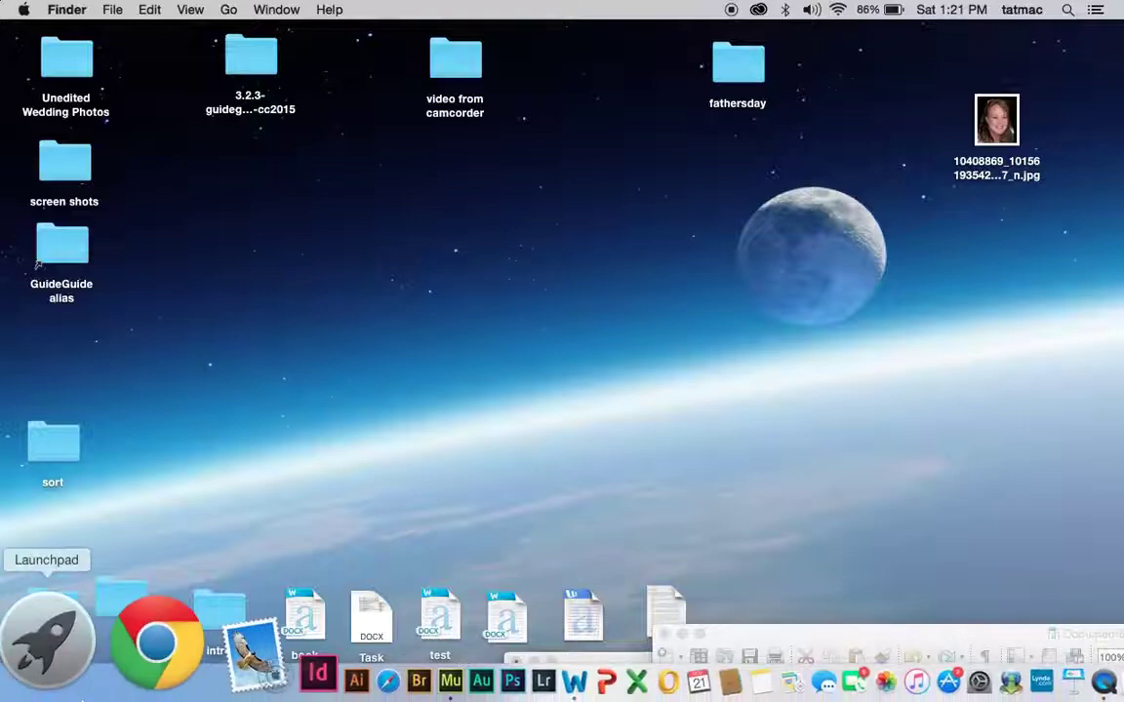
{"action": "left_click", "coordinate": [67, 667]}
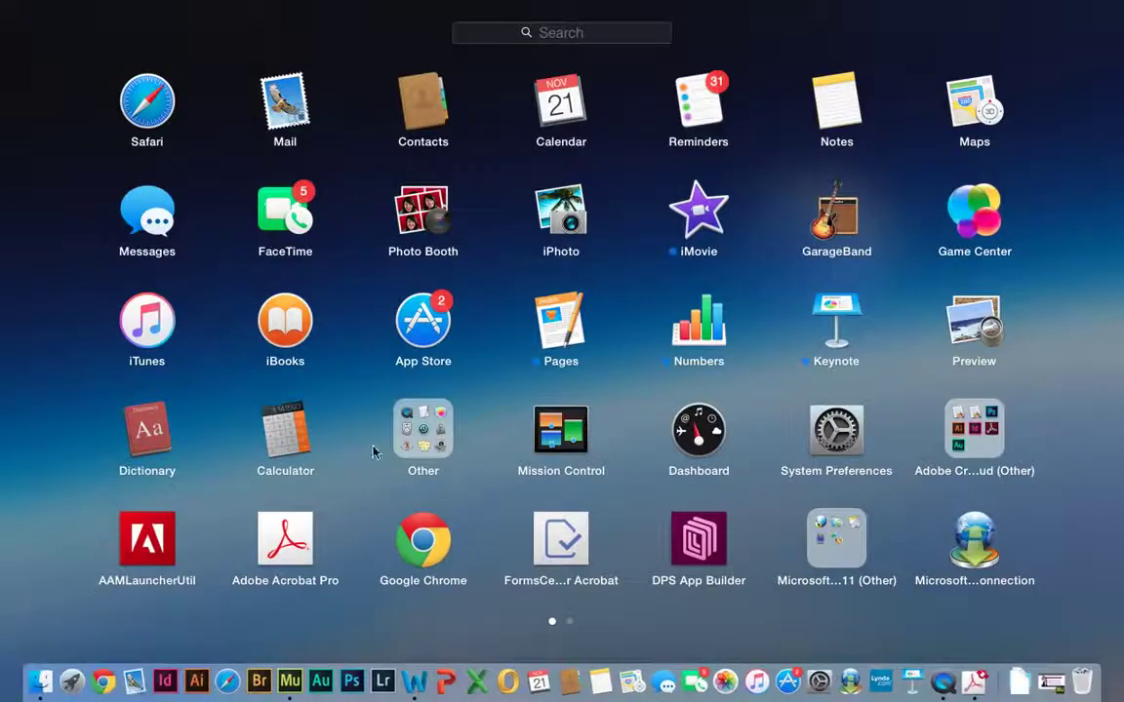
{"action": "left_click", "coordinate": [400, 410]}
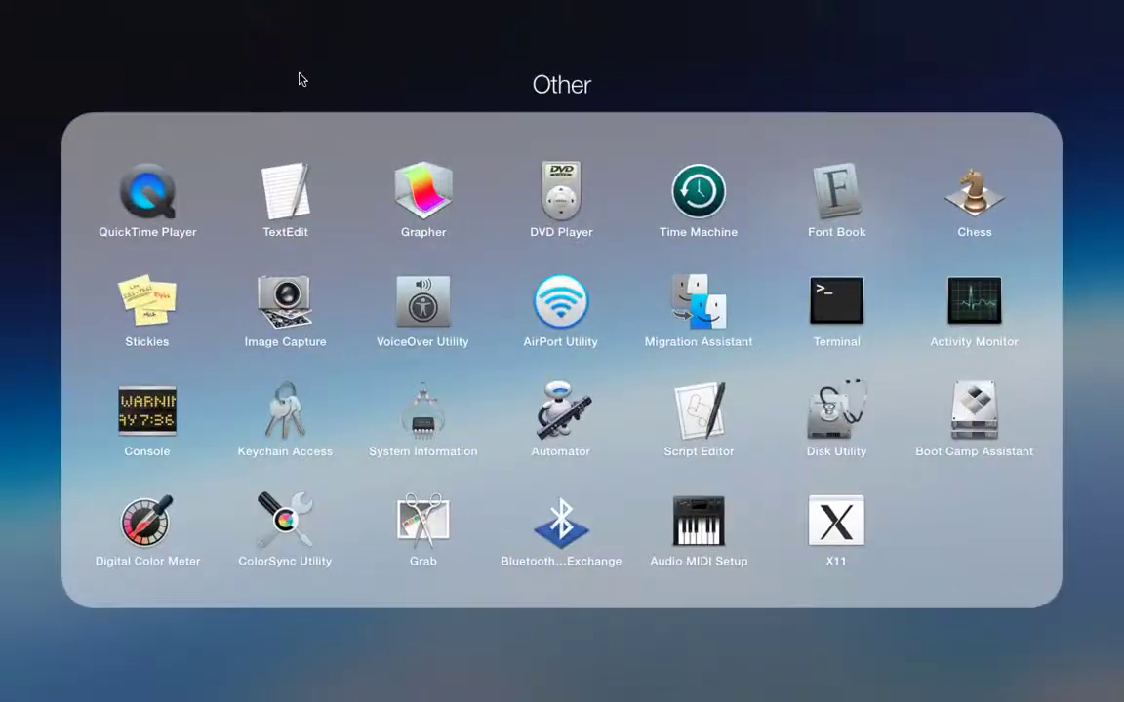
{"action": "left_click", "coordinate": [285, 195]}
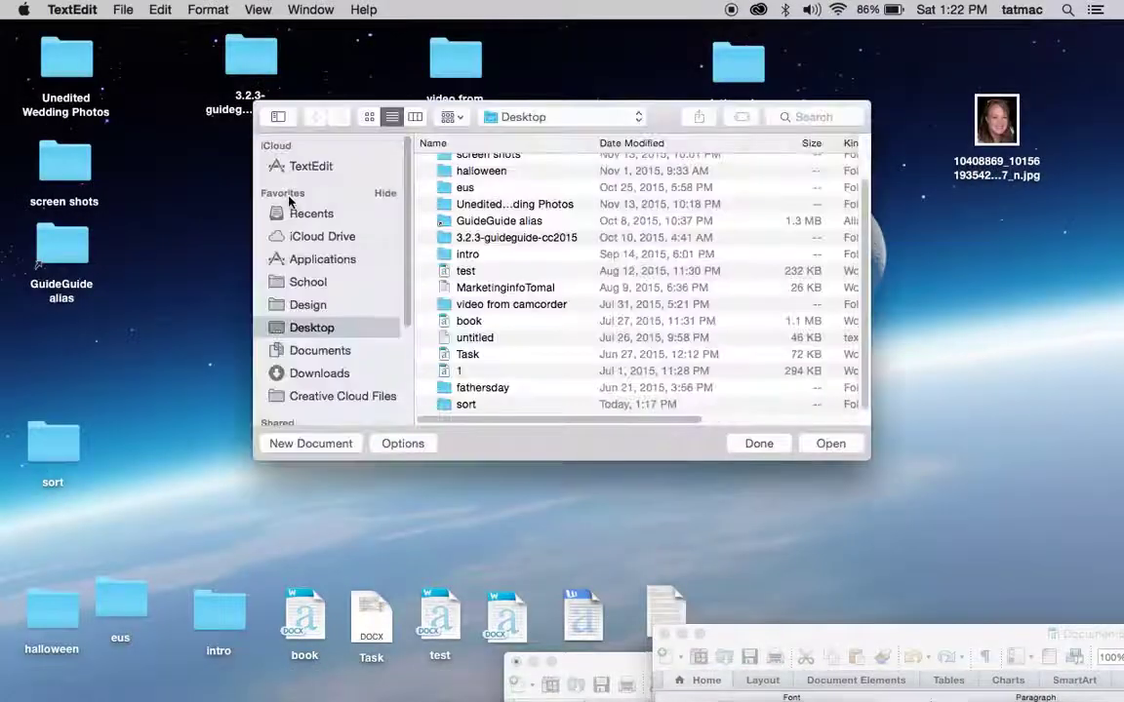
{"action": "left_click", "coordinate": [307, 444]}
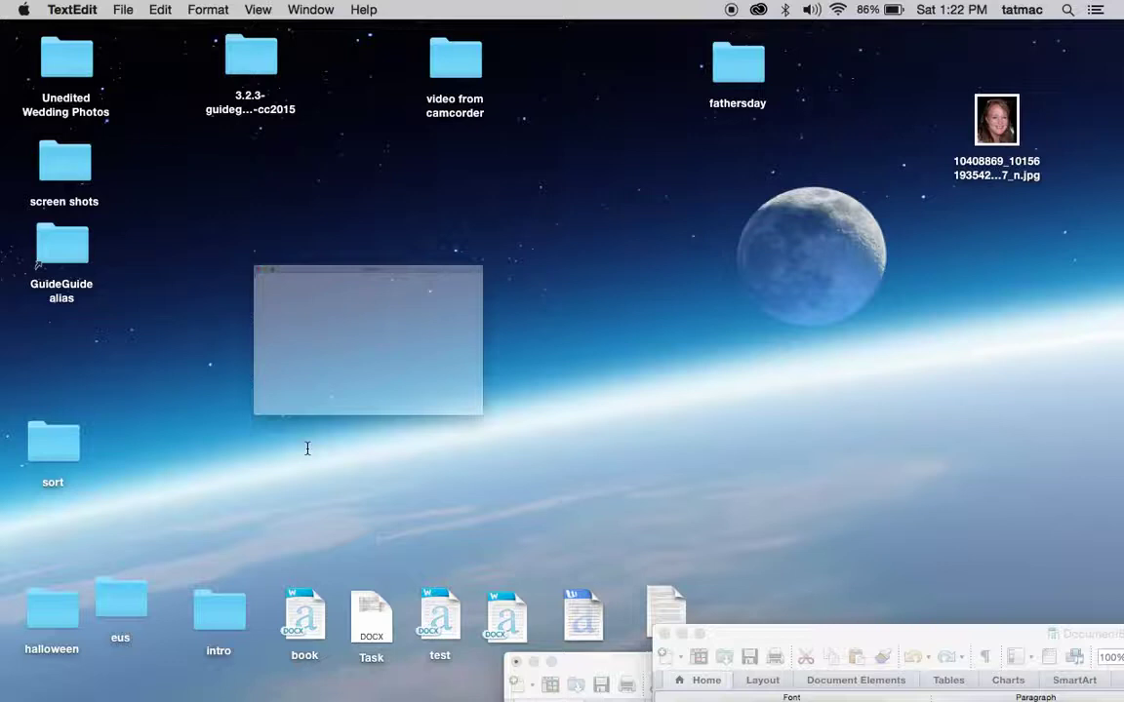
{"action": "left_click", "coordinate": [280, 168]}
{"action": "left_click_drag", "start_coordinate": [280, 167], "coordinate": [453, 100]}
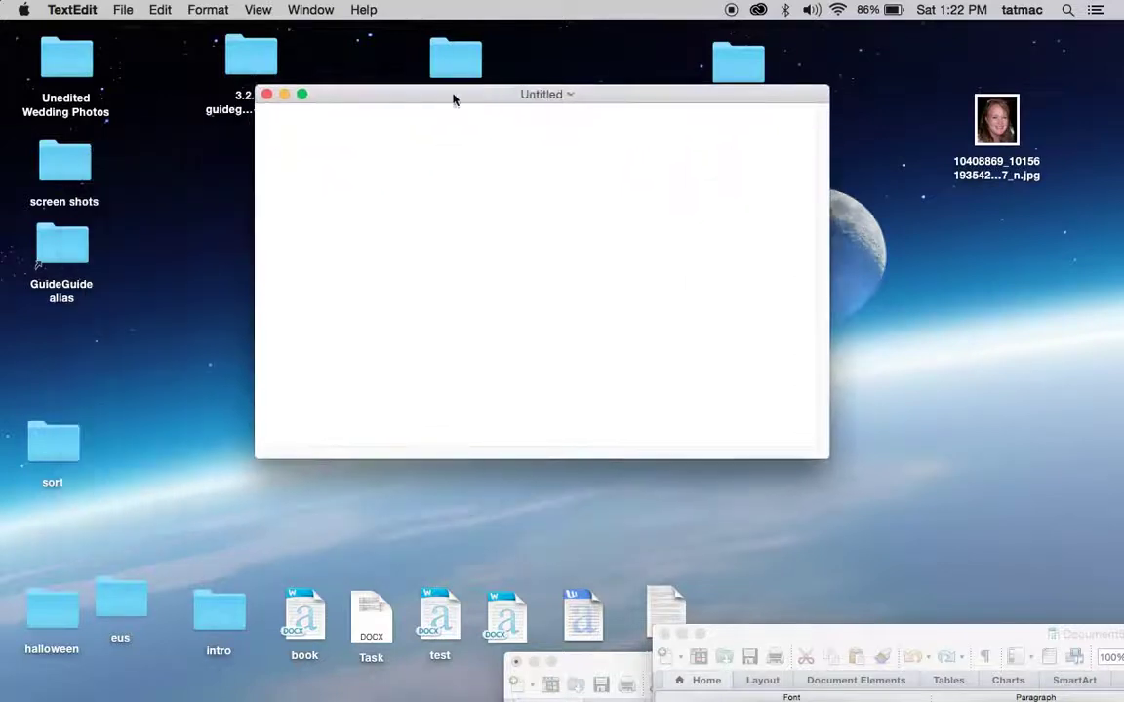
Step: Convert the blank document to rich text and back to plain text
{"action": "left_click", "coordinate": [205, 12]}
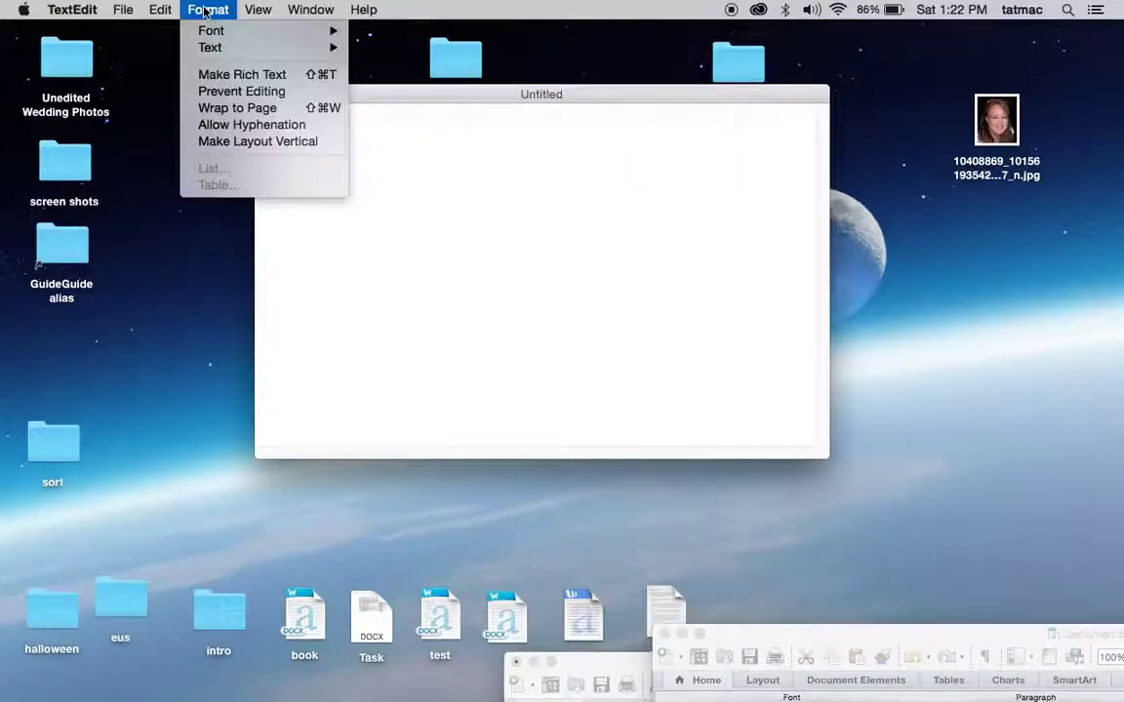
{"action": "left_click", "coordinate": [250, 83]}
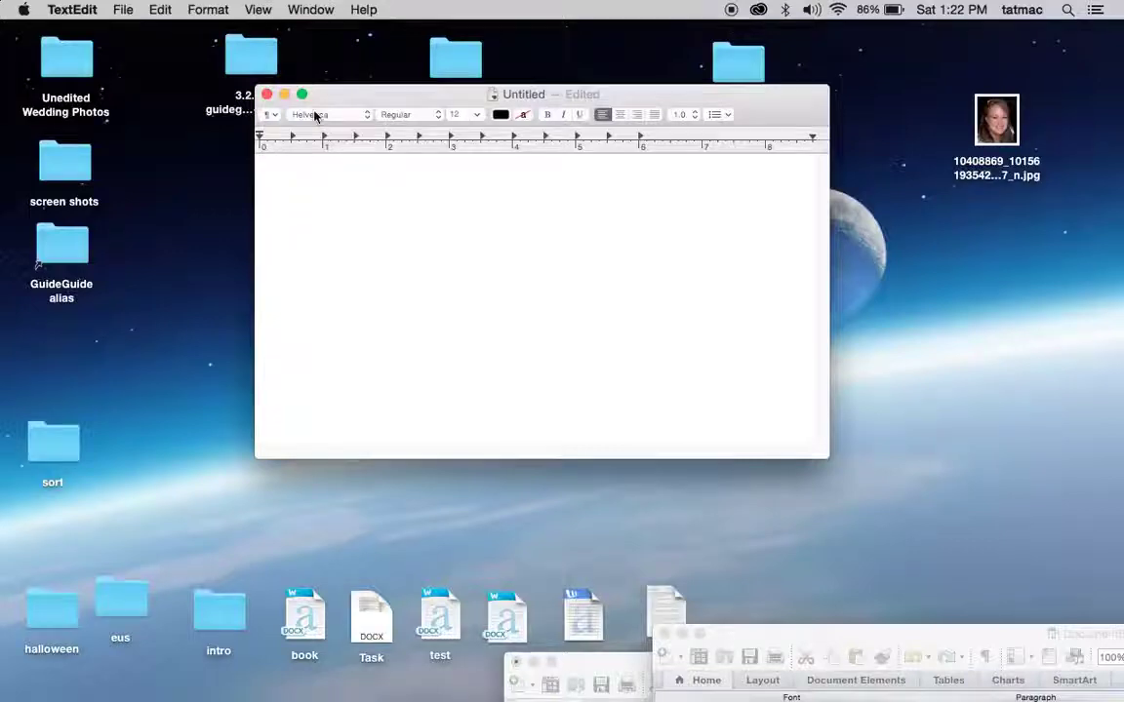
{"action": "left_click", "coordinate": [192, 10]}
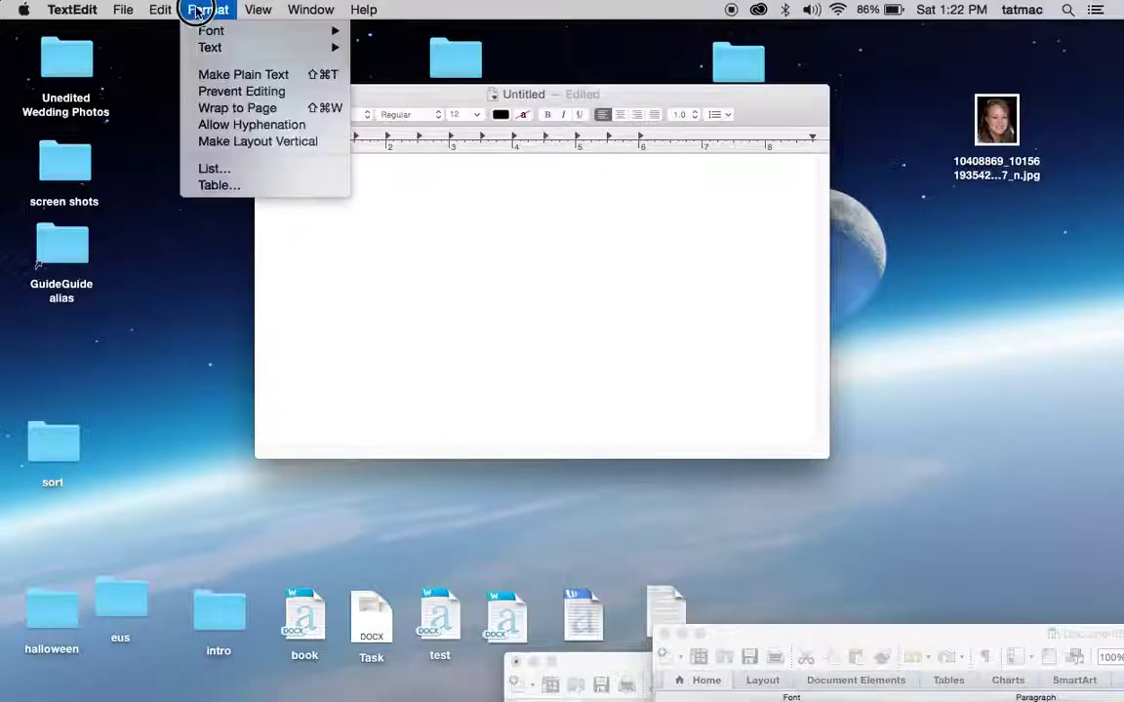
{"action": "left_click", "coordinate": [241, 76]}
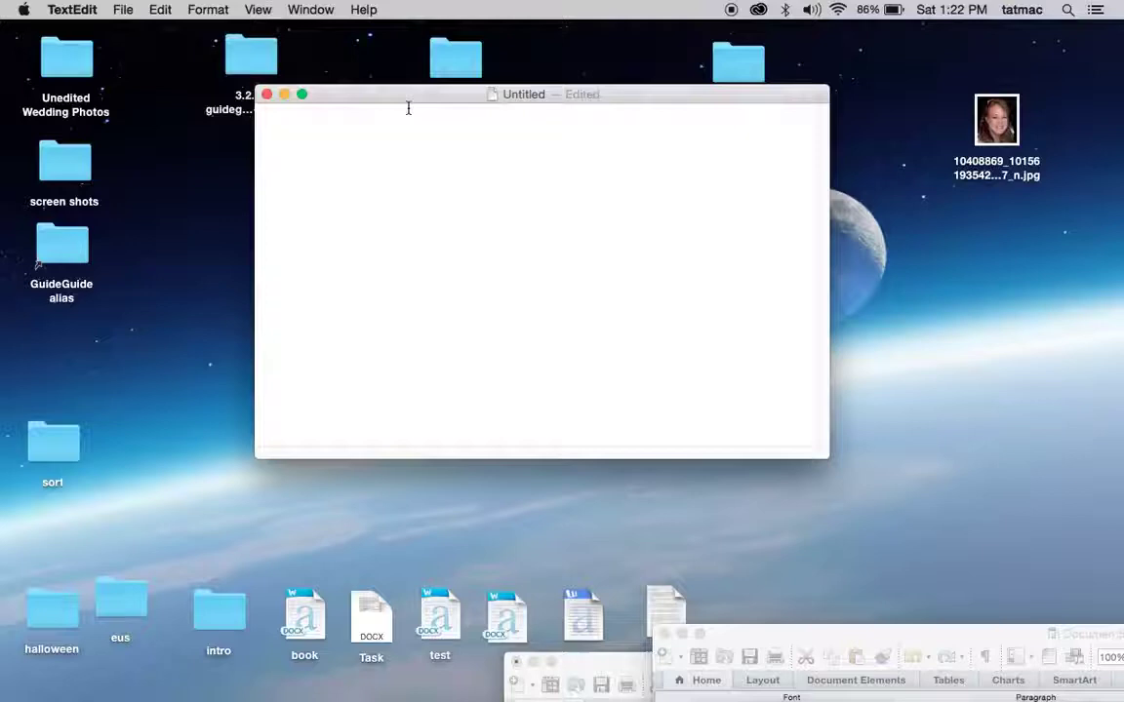
Step: Open the Untitled Export folder from Unedited Wedding Photos and arrange its resized window side by side with the blank document
{"action": "left_click_drag", "start_coordinate": [405, 105], "coordinate": [686, 48]}
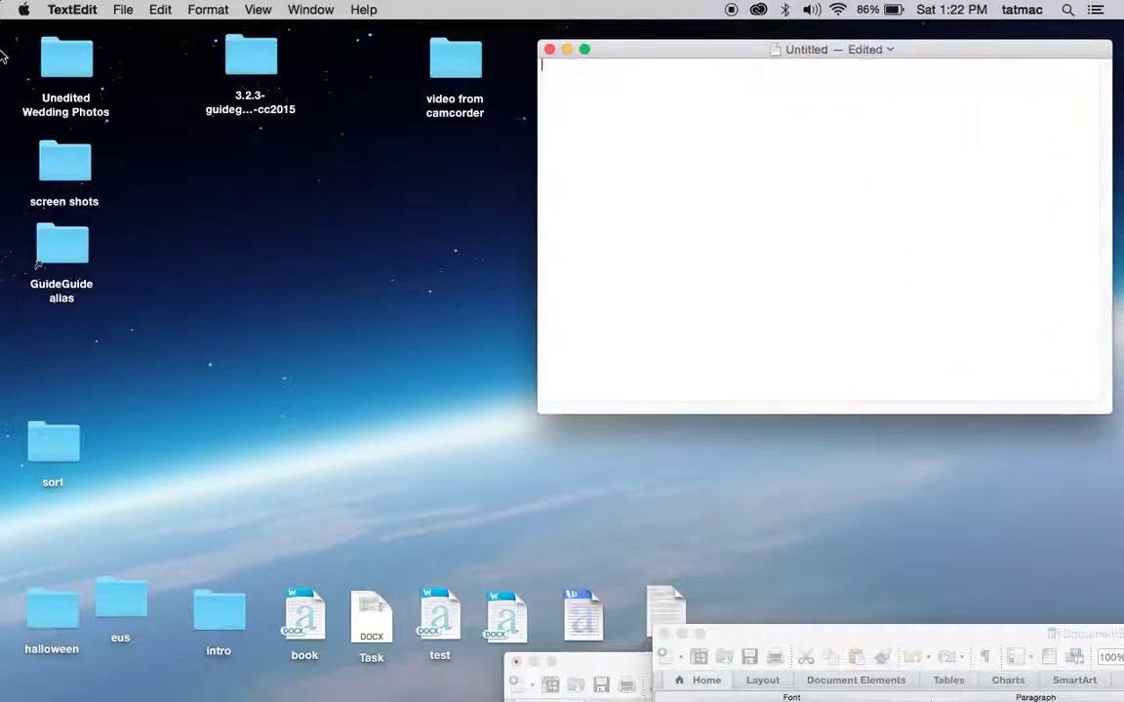
{"action": "left_click", "coordinate": [41, 62]}
{"action": "double_click", "coordinate": [46, 63]}
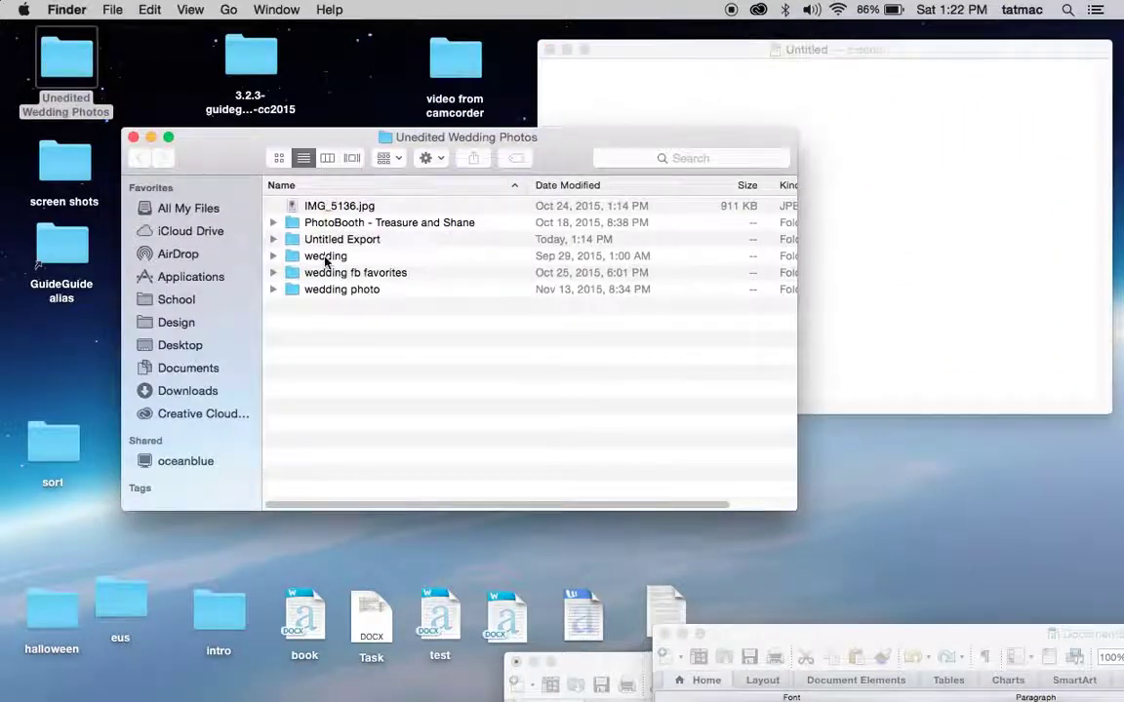
{"action": "double_click", "coordinate": [276, 237]}
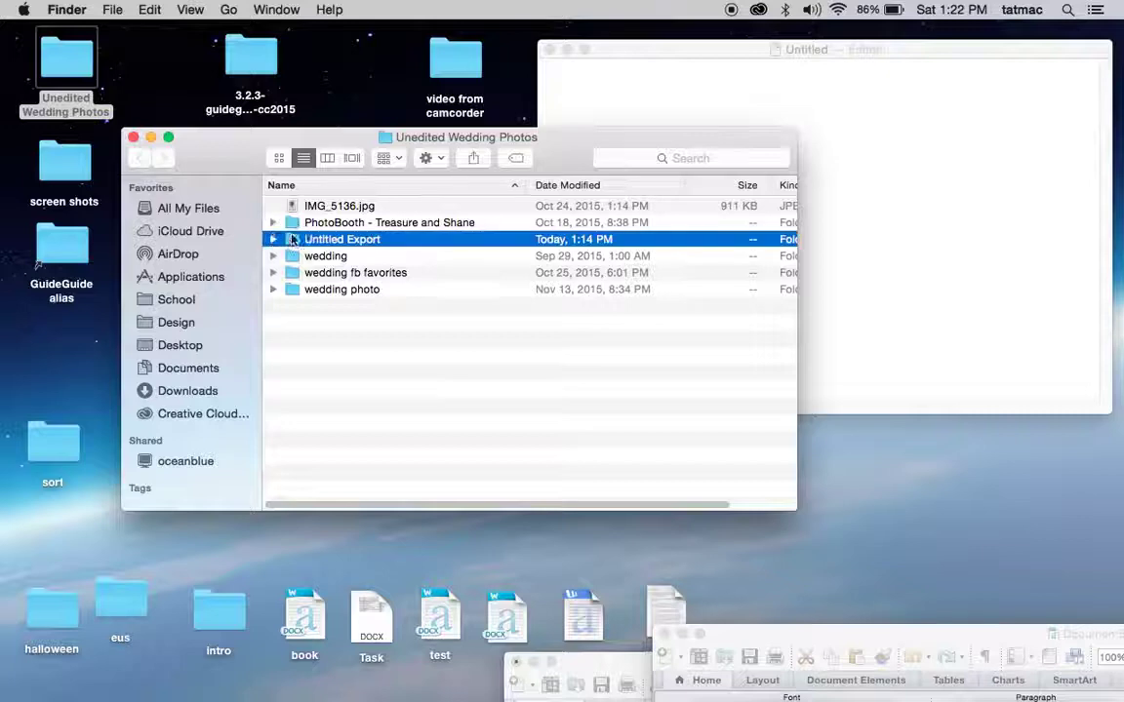
{"action": "left_click_drag", "start_coordinate": [210, 156], "coordinate": [109, 54]}
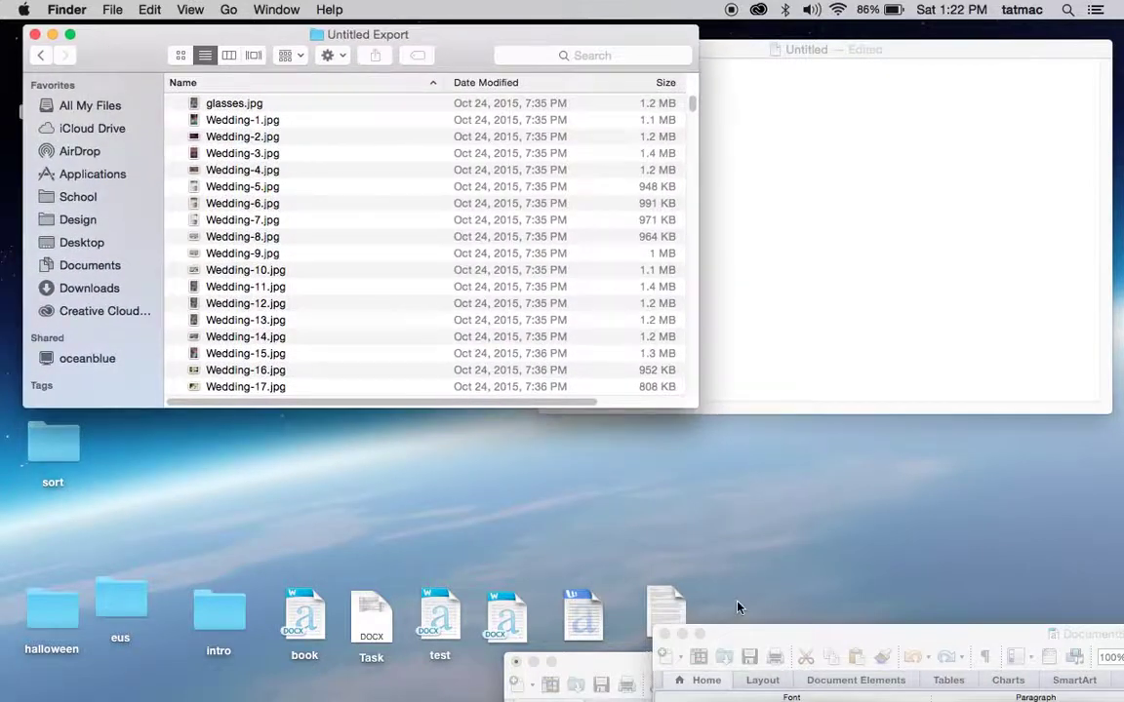
{"action": "left_click_drag", "start_coordinate": [696, 407], "coordinate": [517, 680]}
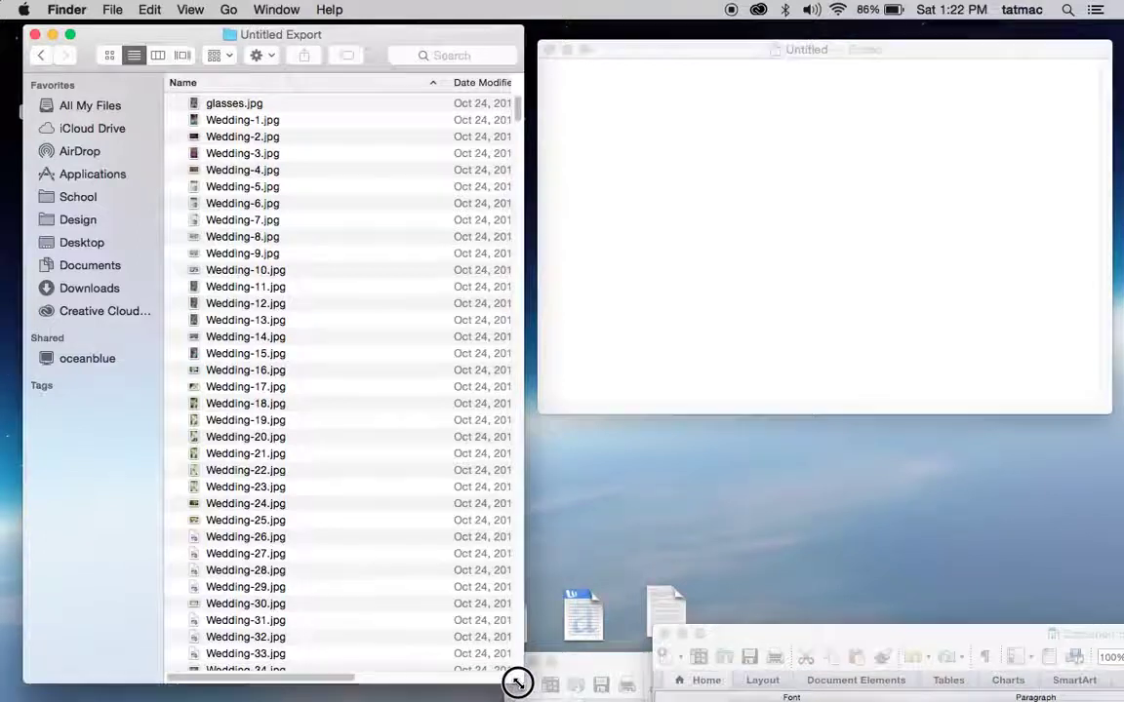
{"action": "left_click", "coordinate": [249, 166]}
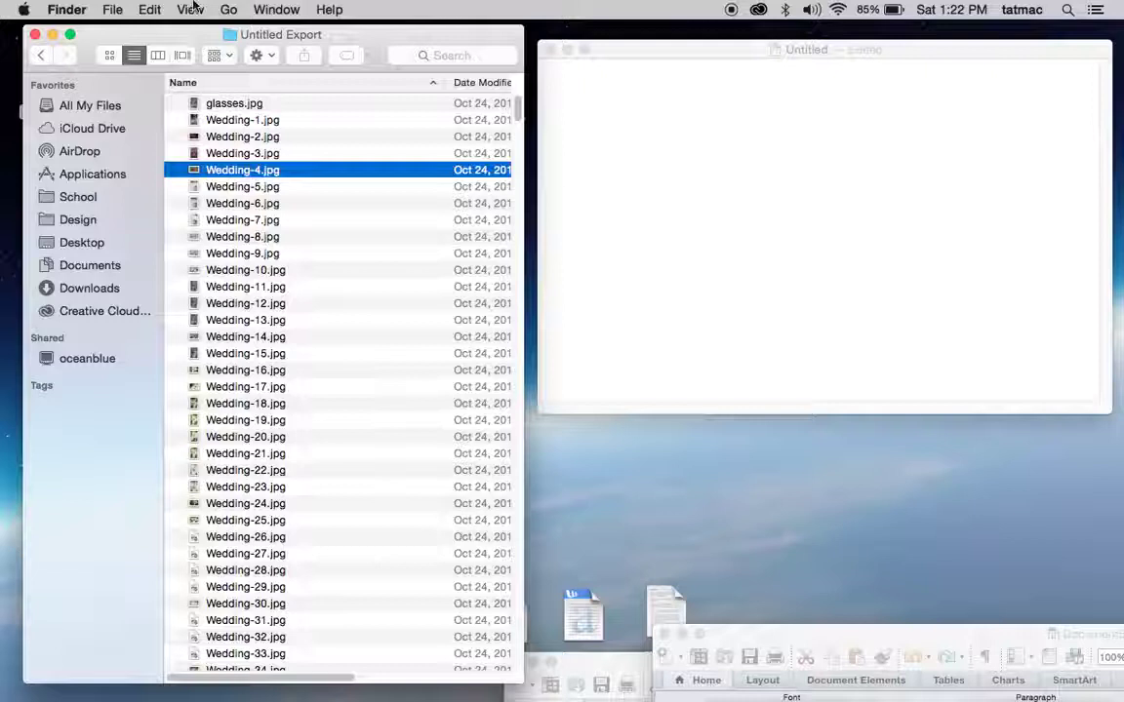
{"action": "left_click", "coordinate": [152, 10]}
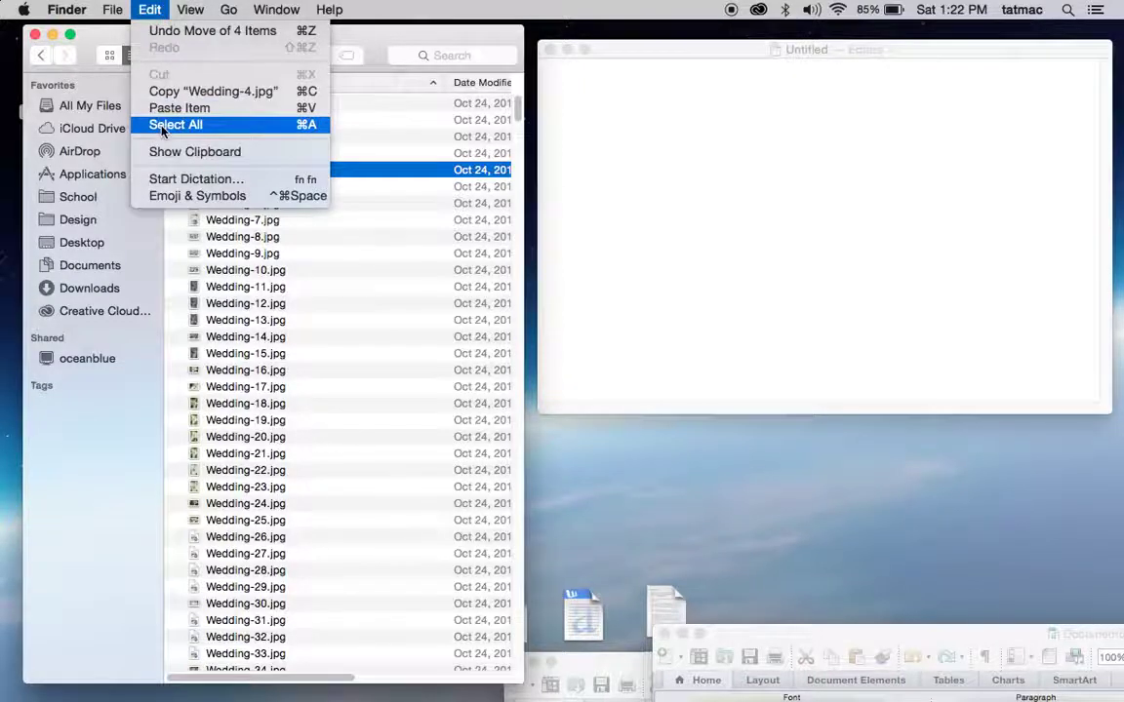
{"action": "left_click", "coordinate": [288, 356]}
{"action": "right_click", "coordinate": [319, 396]}
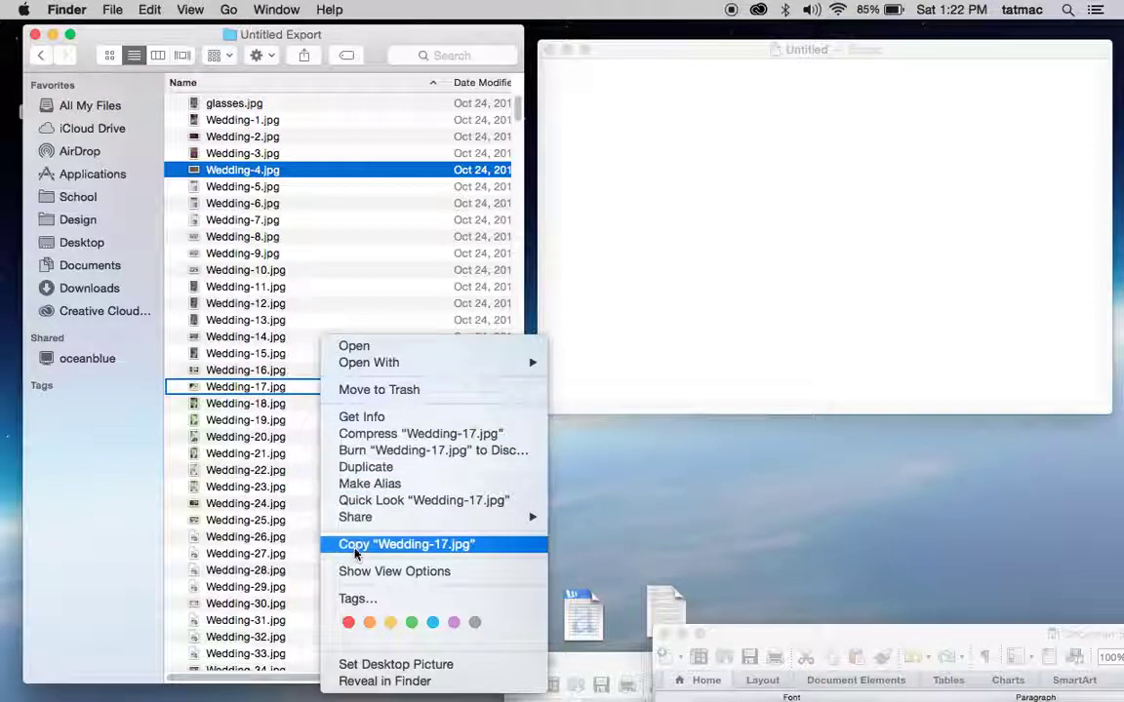
{"action": "left_click", "coordinate": [285, 466]}
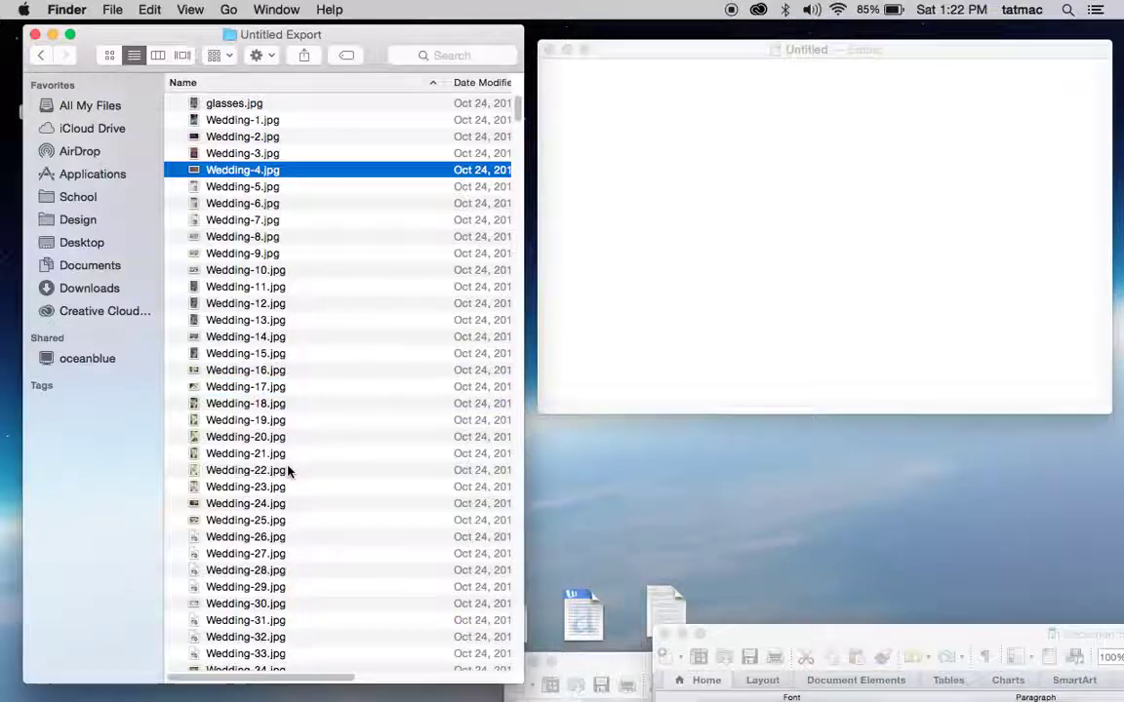
Step: Insert the paths of all files in the Untitled Export folder into the blank document and enlarge the document window
{"action": "key", "text": "super+a"}
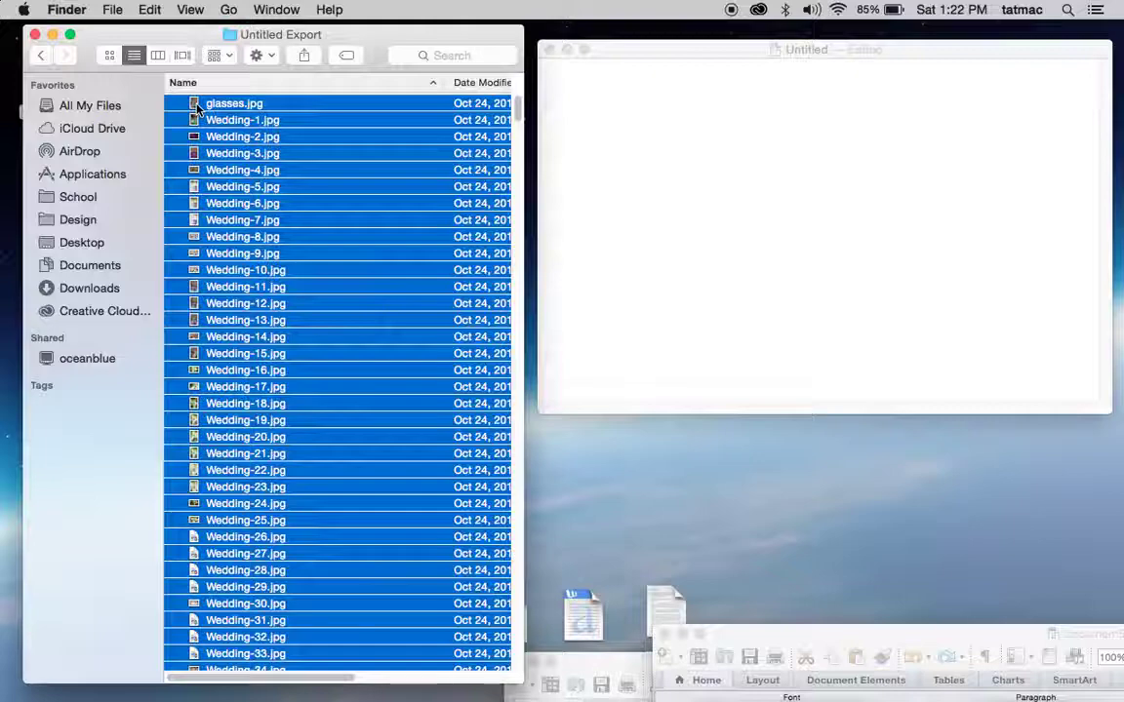
{"action": "left_click_drag", "start_coordinate": [196, 108], "coordinate": [726, 162]}
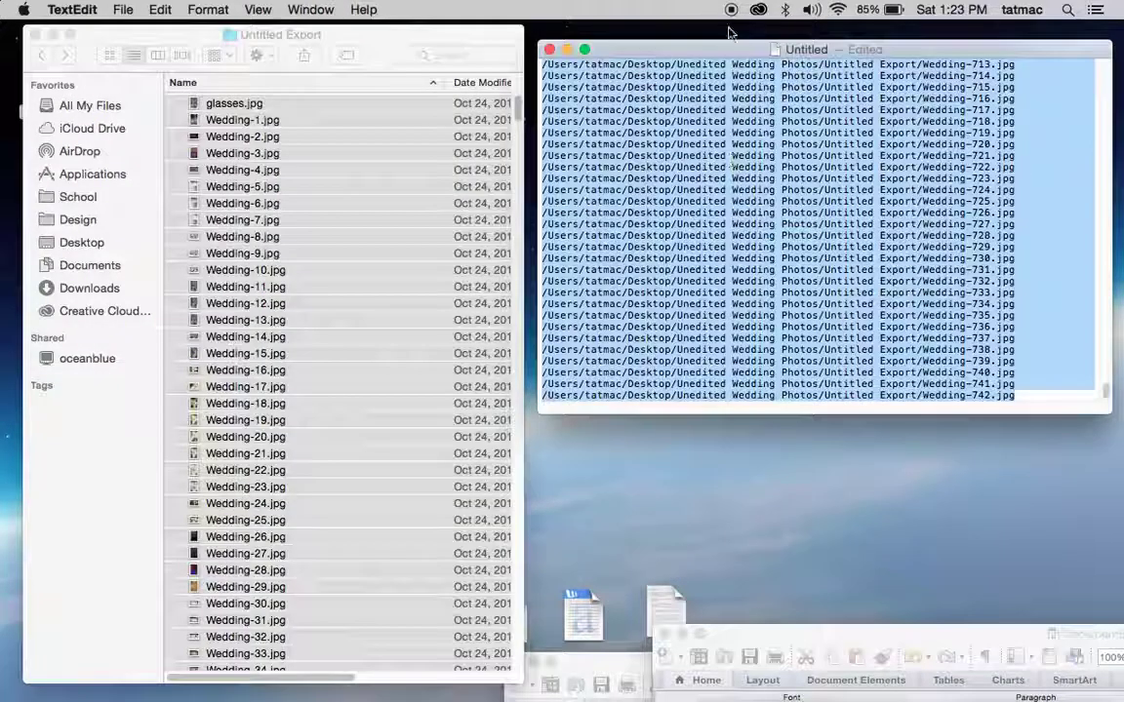
{"action": "left_click_drag", "start_coordinate": [722, 53], "coordinate": [270, 34]}
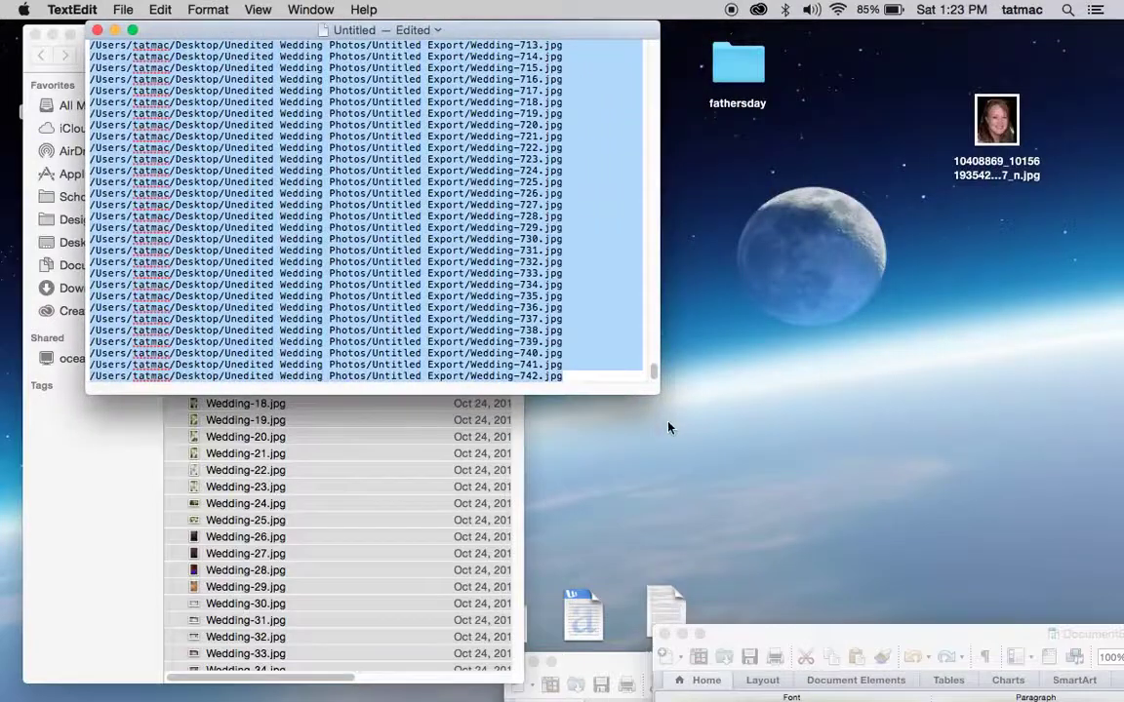
{"action": "left_click_drag", "start_coordinate": [657, 383], "coordinate": [971, 690]}
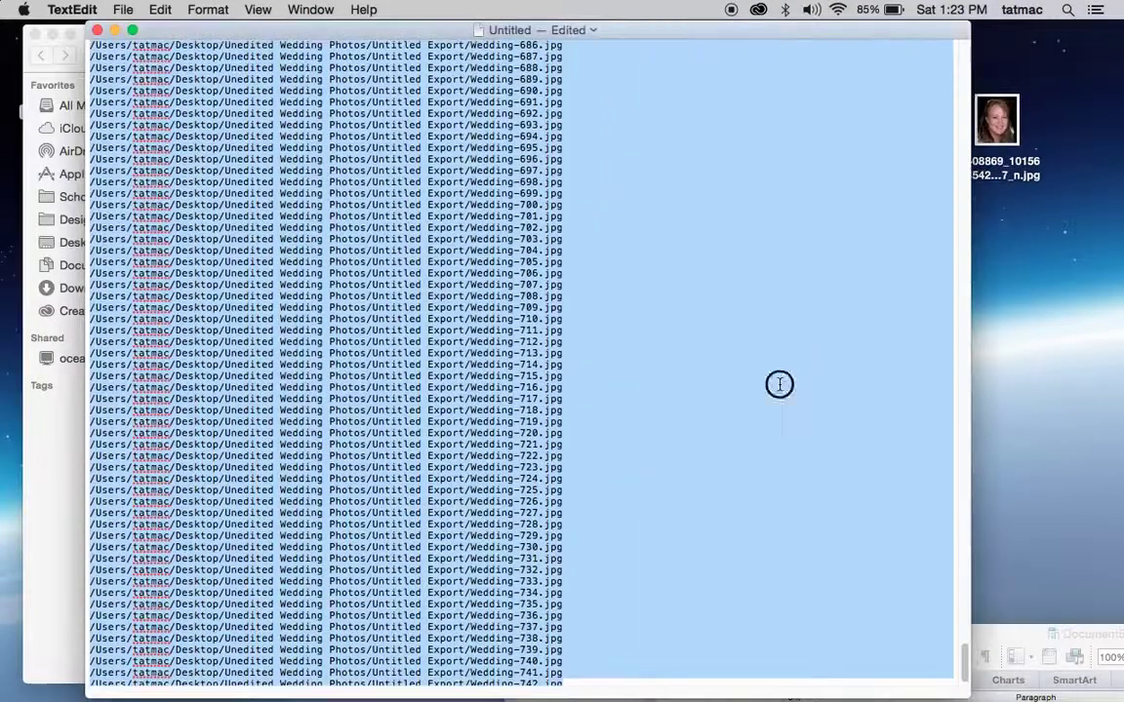
{"action": "left_click", "coordinate": [779, 384]}
{"action": "left_click", "coordinate": [123, 10]}
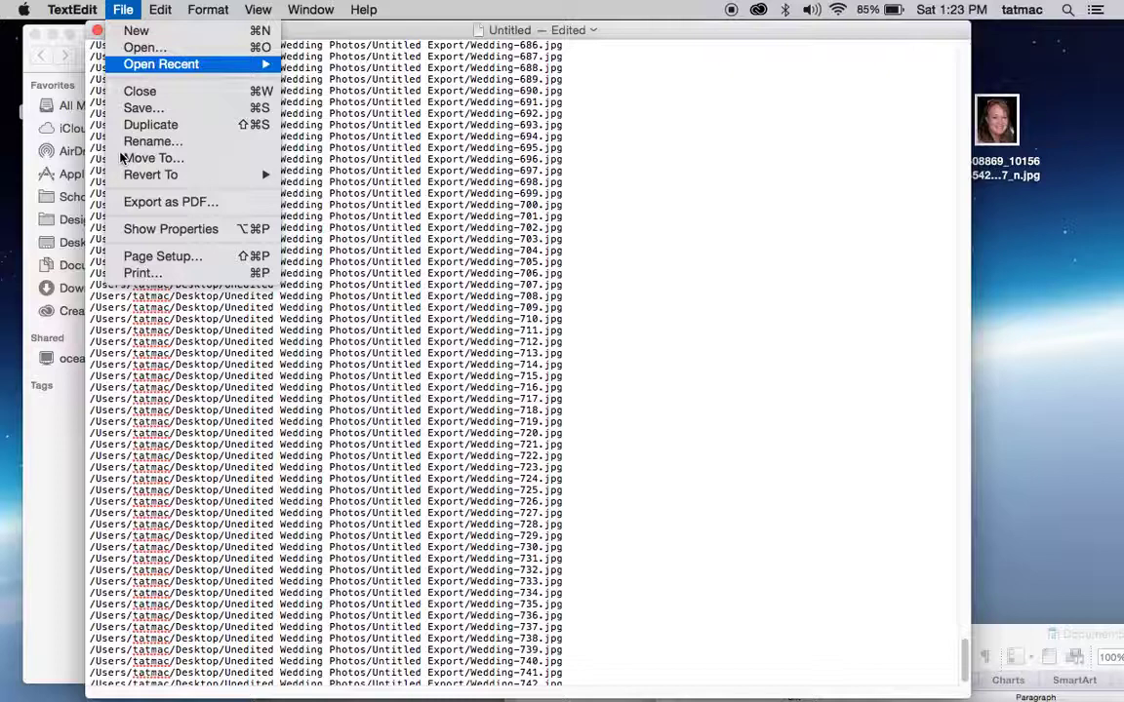
{"action": "left_click", "coordinate": [777, 401]}
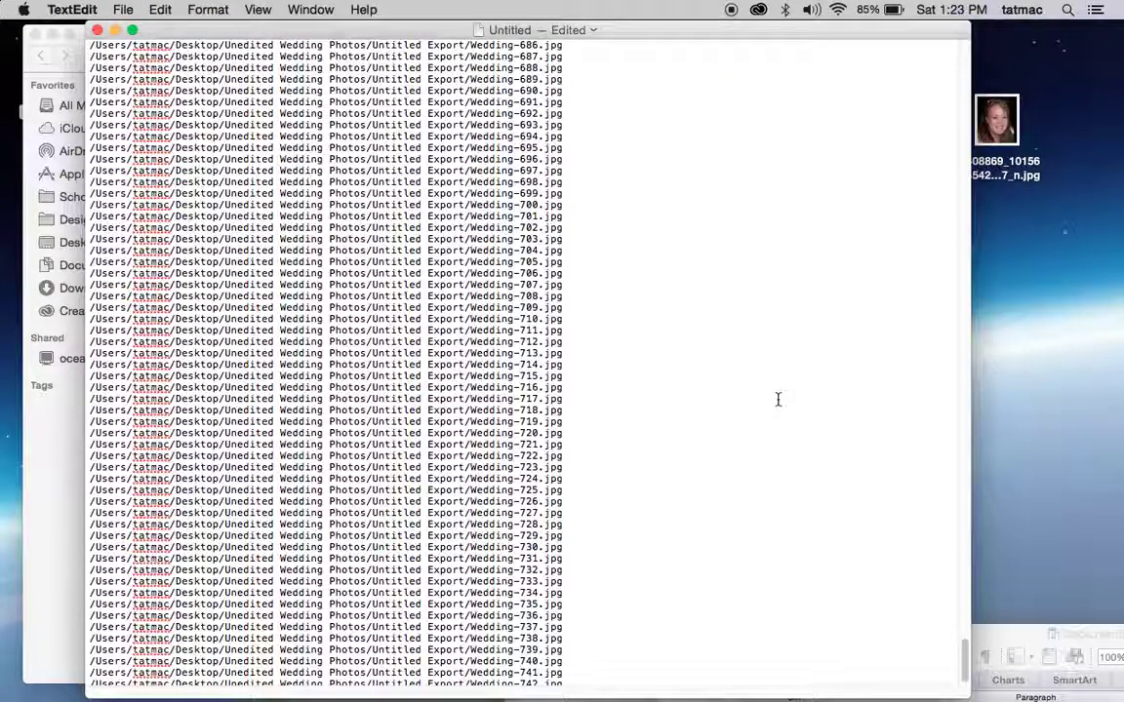
Step: Delete all the inserted file paths from the text document
{"action": "left_click_drag", "start_coordinate": [97, 123], "coordinate": [499, 127]}
{"action": "left_click", "coordinate": [555, 144]}
{"action": "key", "text": "super+a"}
{"action": "key", "text": "Delete"}
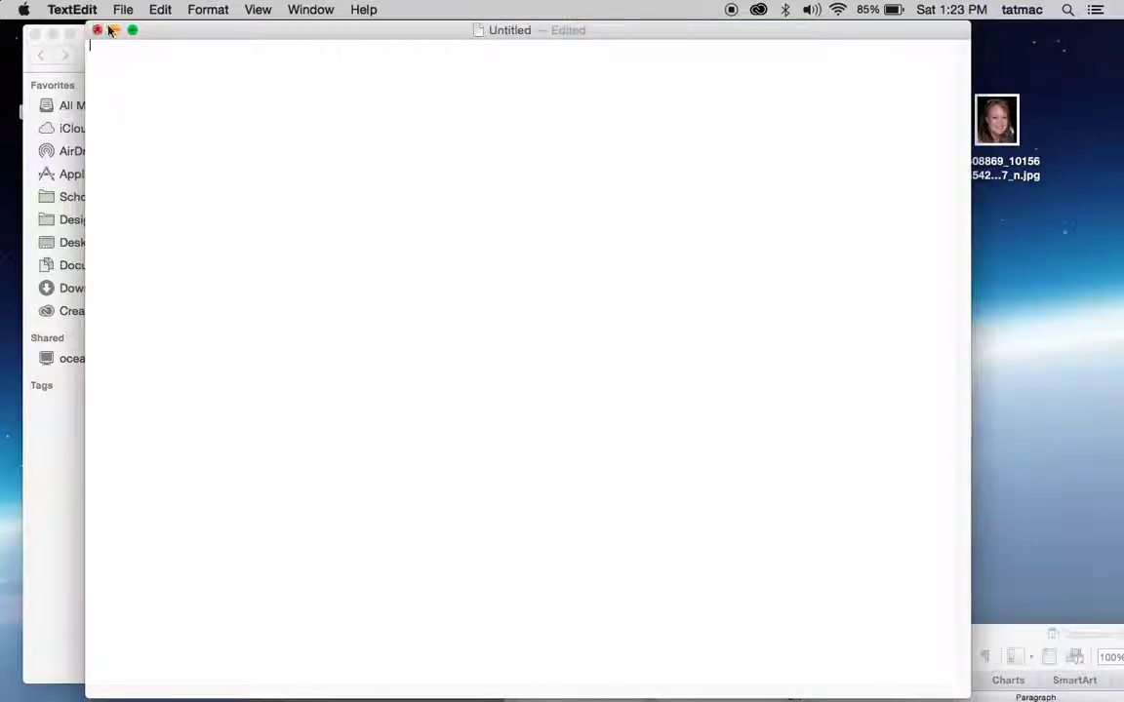
Step: Move the blank text document aside to uncover the Untitled Export folder, and copy all of the folder's files
{"action": "left_click_drag", "start_coordinate": [166, 37], "coordinate": [610, 30]}
{"action": "left_click", "coordinate": [359, 33]}
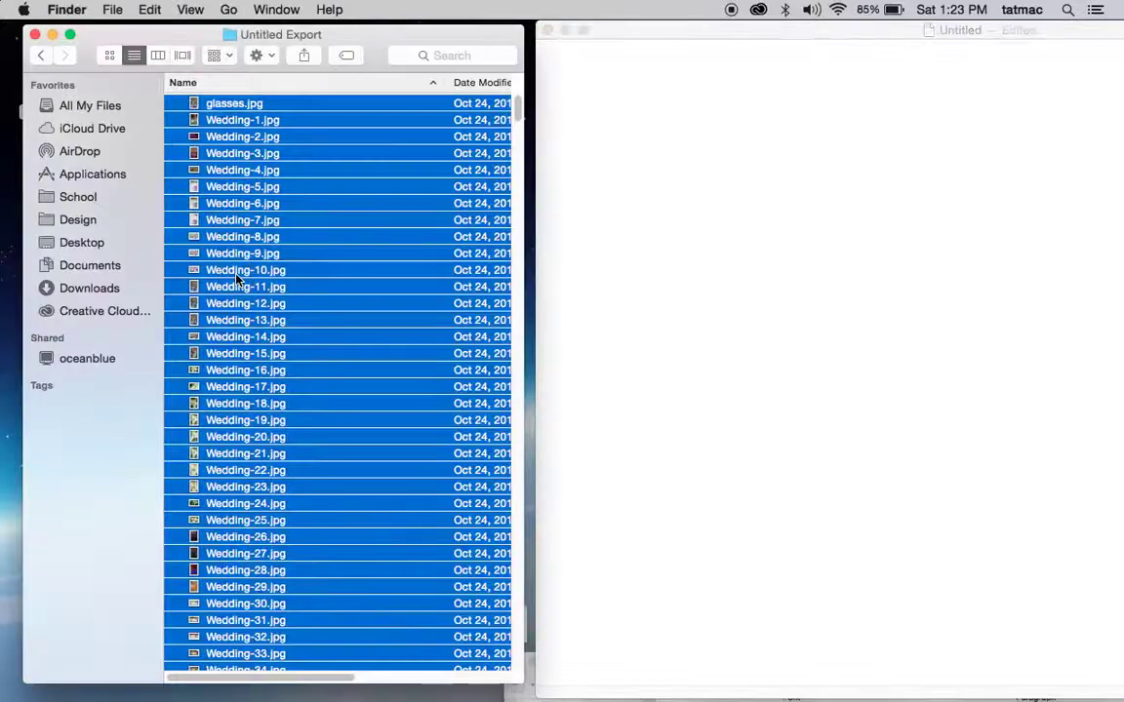
{"action": "left_click", "coordinate": [235, 273]}
{"action": "left_click", "coordinate": [247, 205]}
{"action": "key", "text": "super+a"}
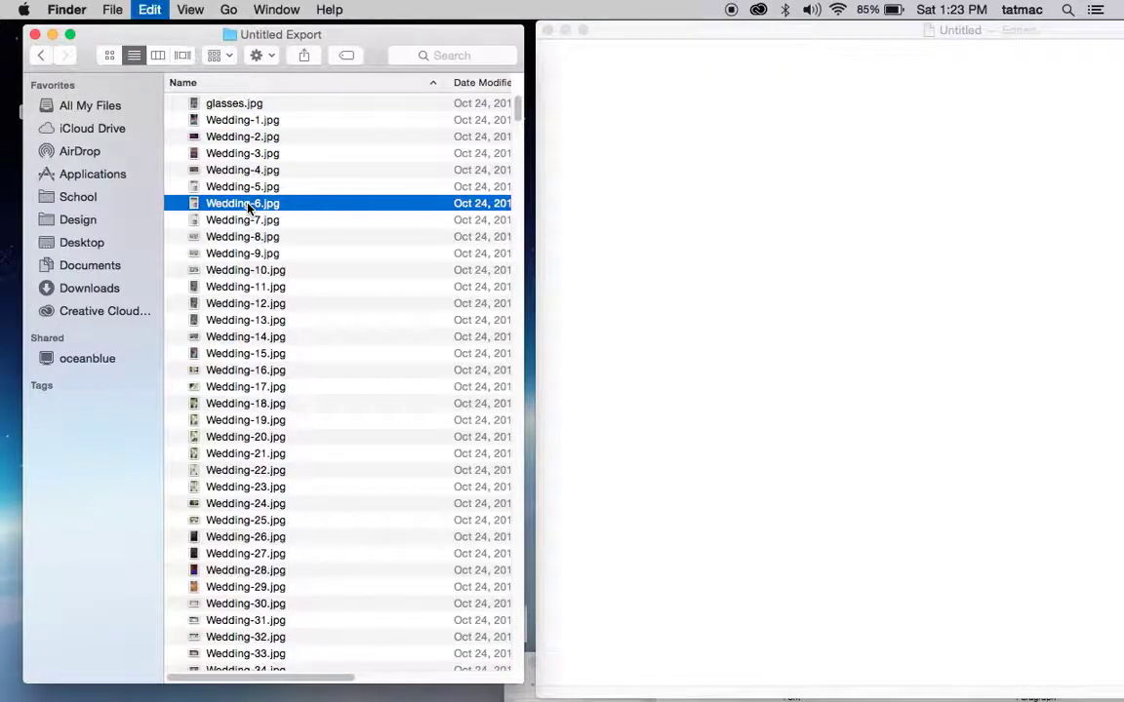
{"action": "left_click", "coordinate": [149, 9]}
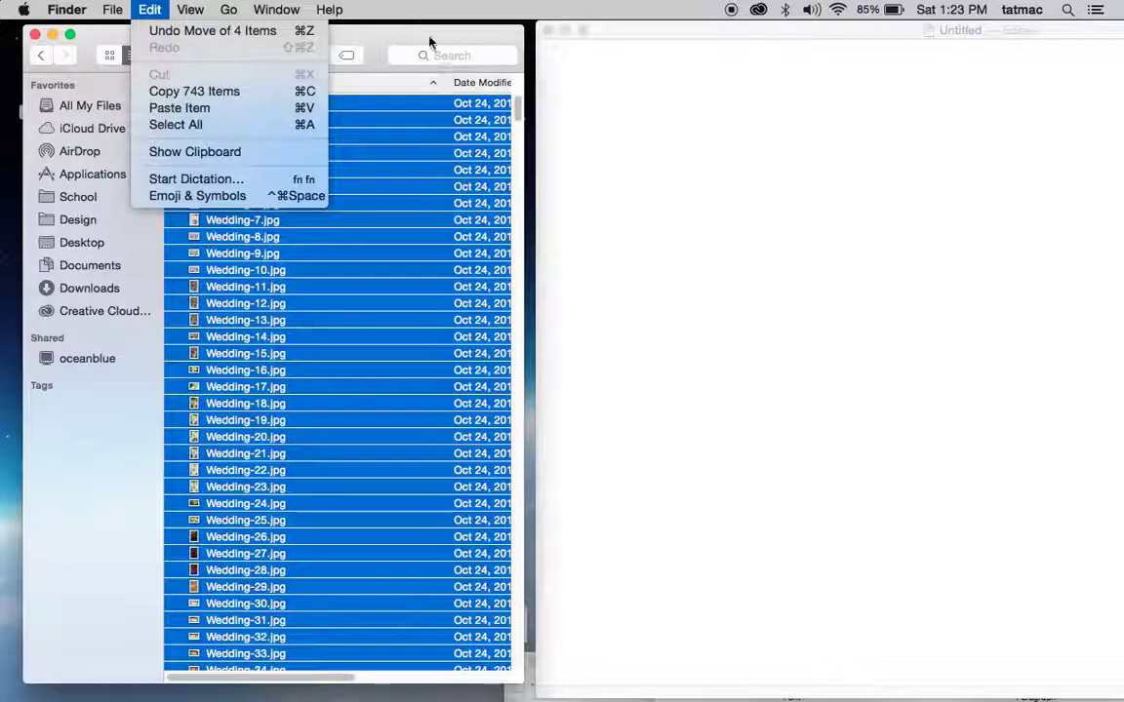
{"action": "left_click", "coordinate": [290, 194]}
{"action": "right_click", "coordinate": [290, 194]}
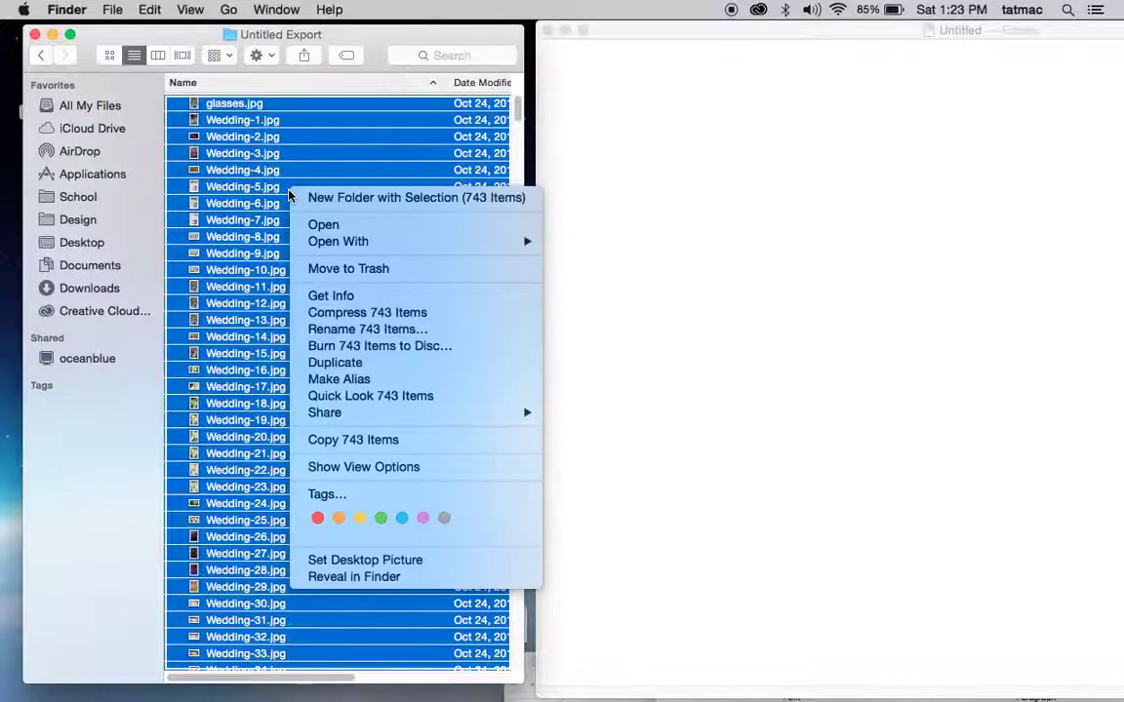
{"action": "left_click", "coordinate": [325, 440]}
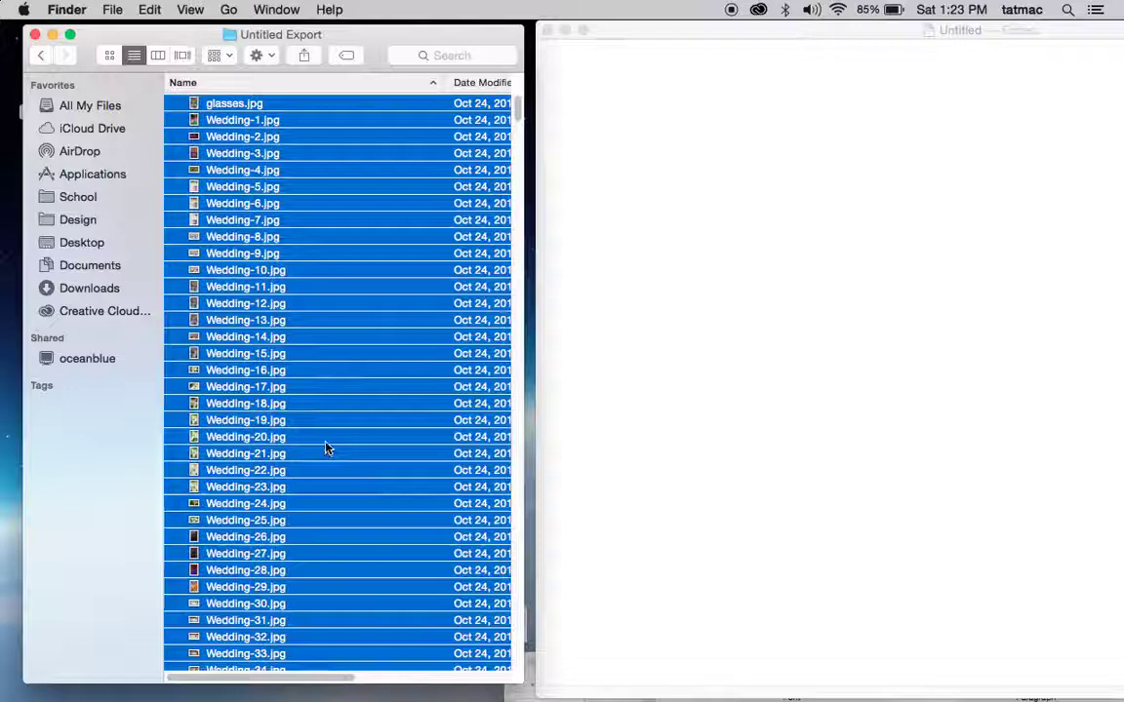
Step: Paste the copied files into the blank plain text document as a list of file names
{"action": "left_click", "coordinate": [759, 221]}
{"action": "key", "text": "super+v"}
{"action": "left_click_drag", "start_coordinate": [702, 34], "coordinate": [439, 8]}
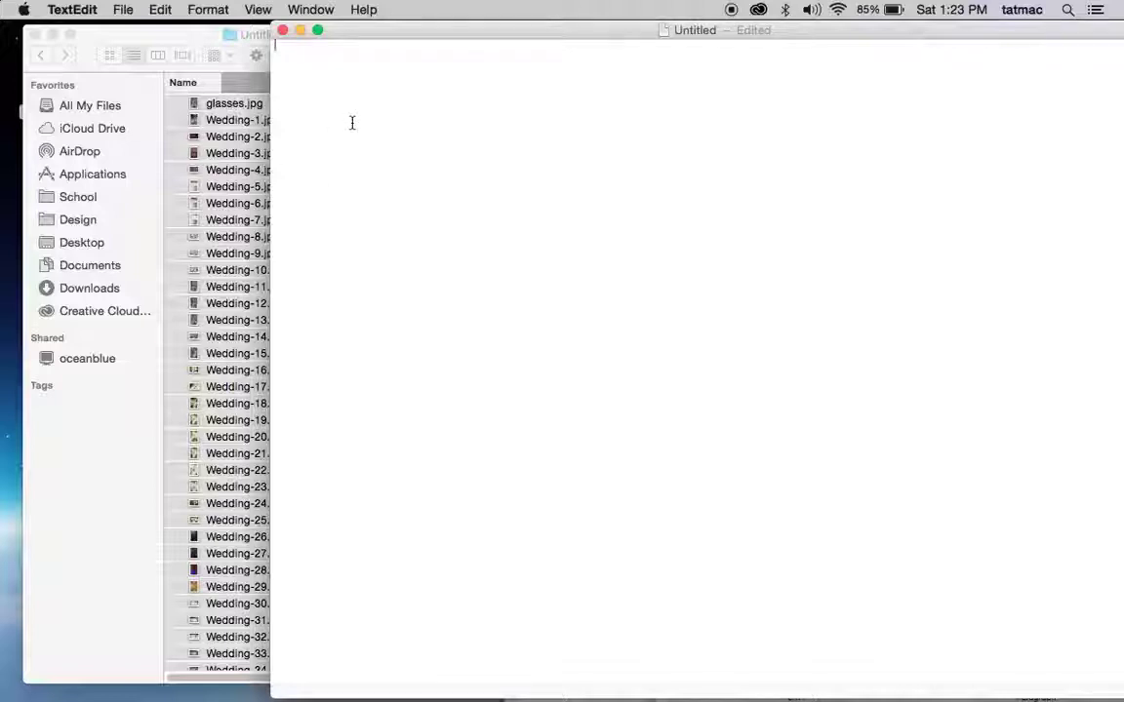
{"action": "right_click", "coordinate": [383, 105]}
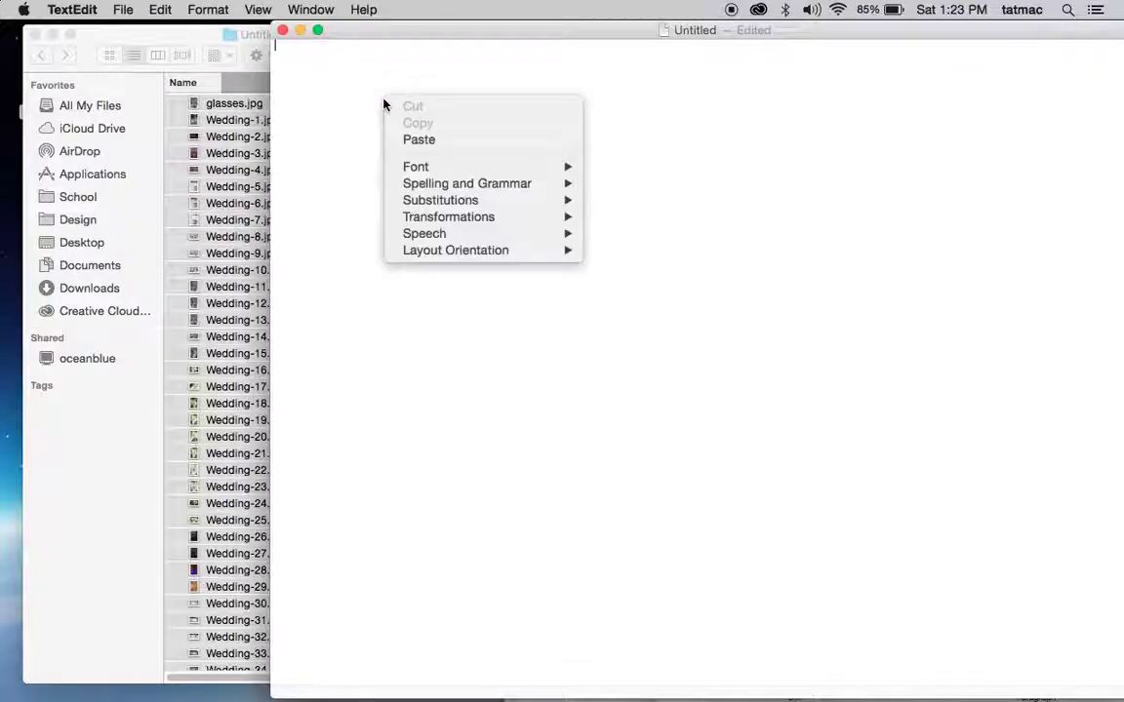
{"action": "left_click", "coordinate": [323, 79]}
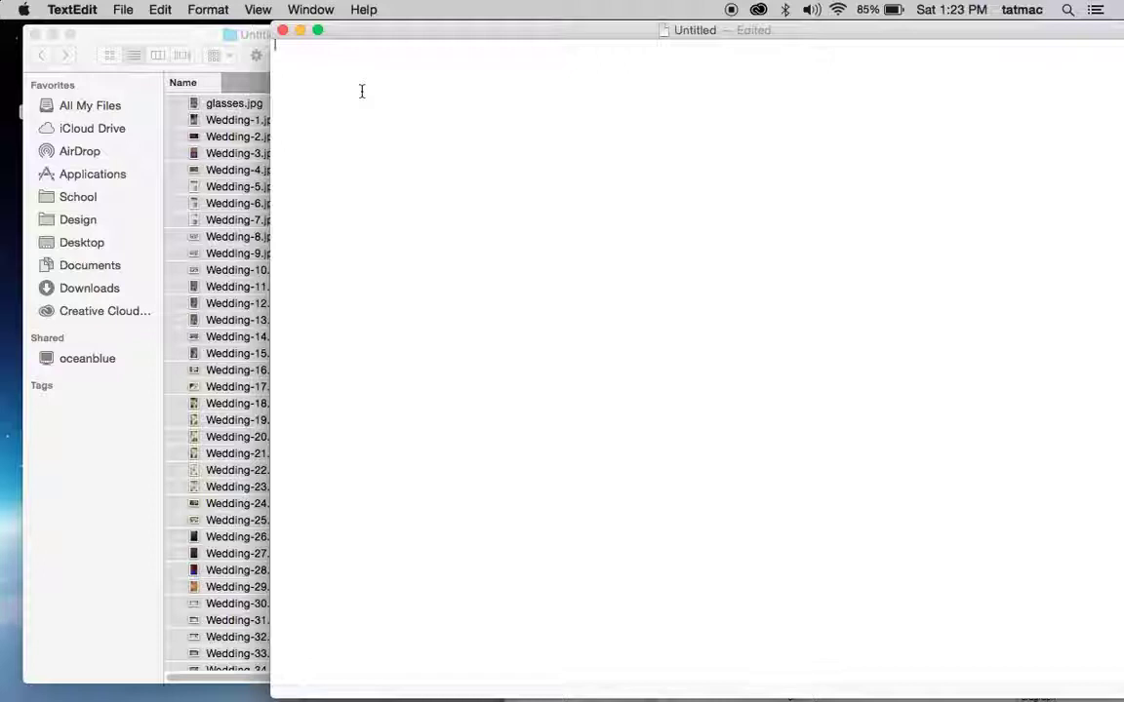
{"action": "key", "text": "super+v"}
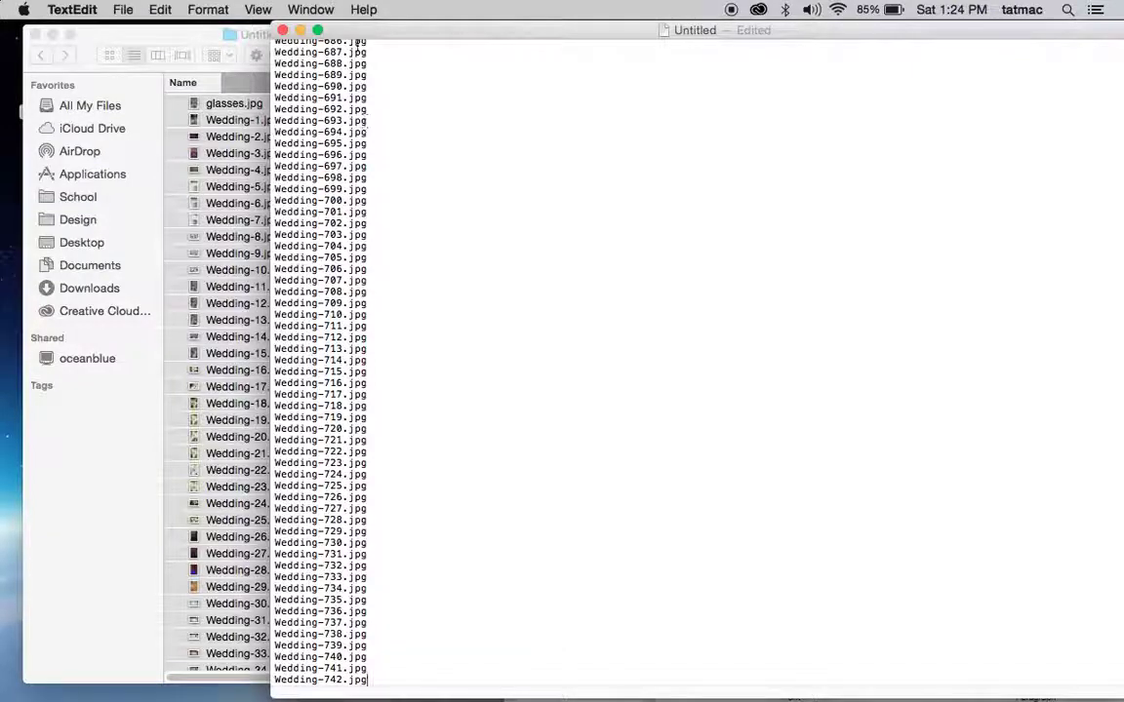
Step: Move the text document's window down out of the way, keeping it open and unsaved
{"action": "left_click_drag", "start_coordinate": [385, 35], "coordinate": [368, 334]}
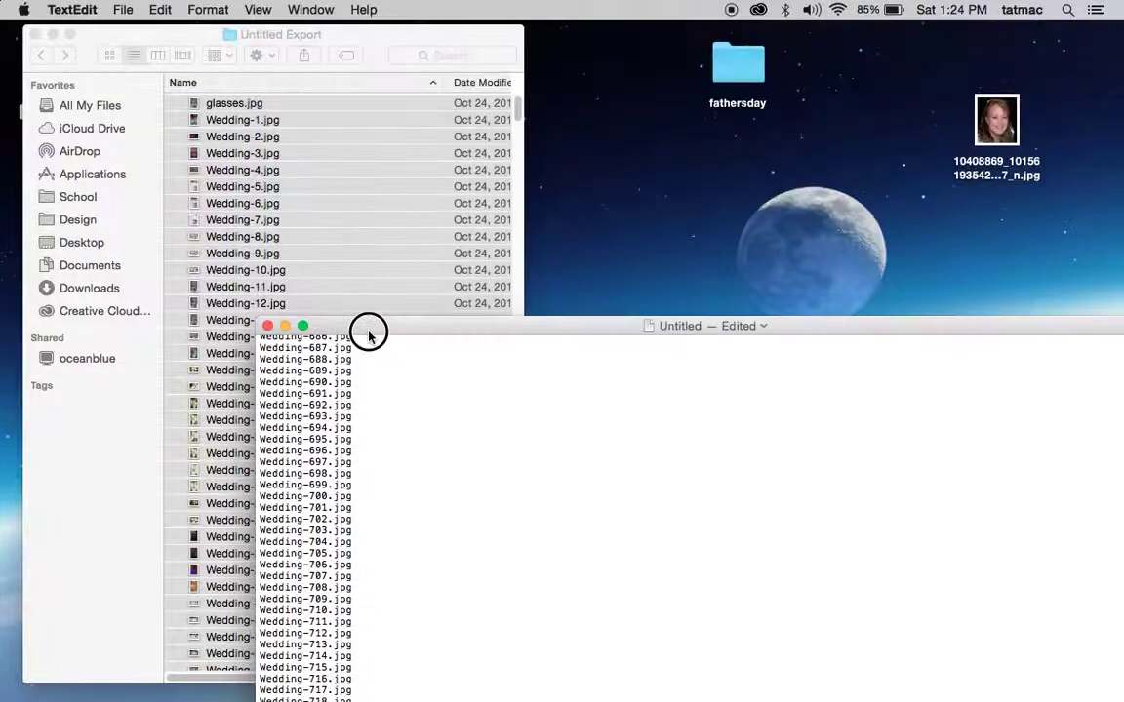
{"action": "left_click", "coordinate": [266, 327]}
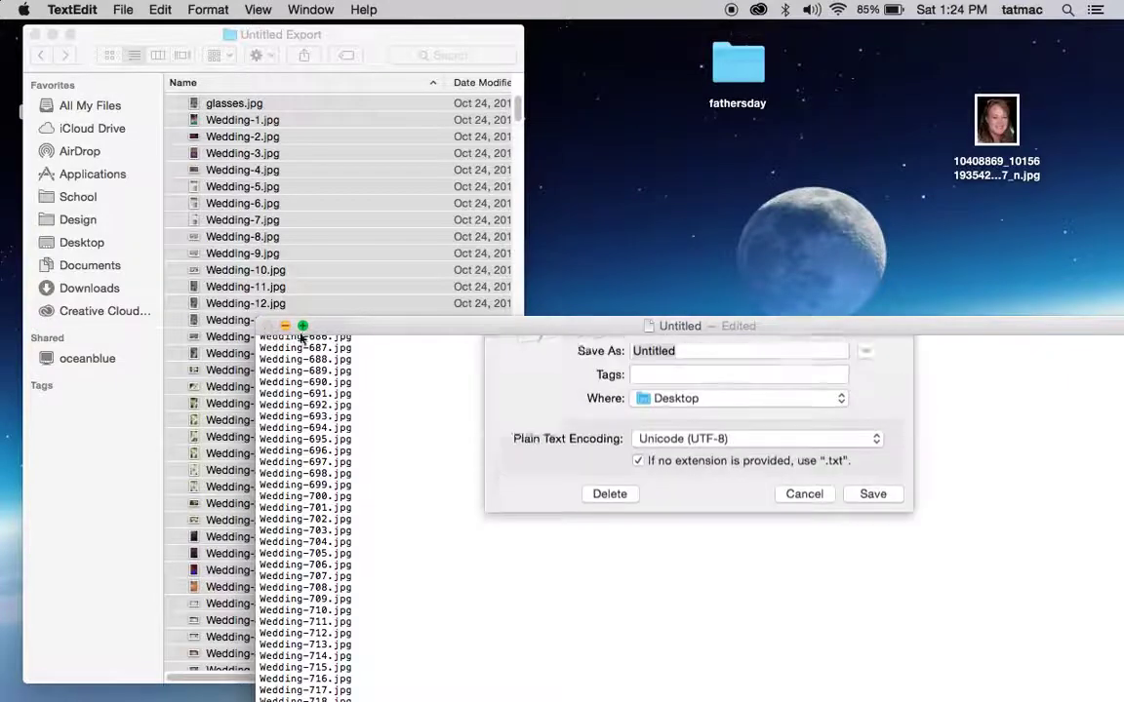
{"action": "left_click", "coordinate": [805, 592]}
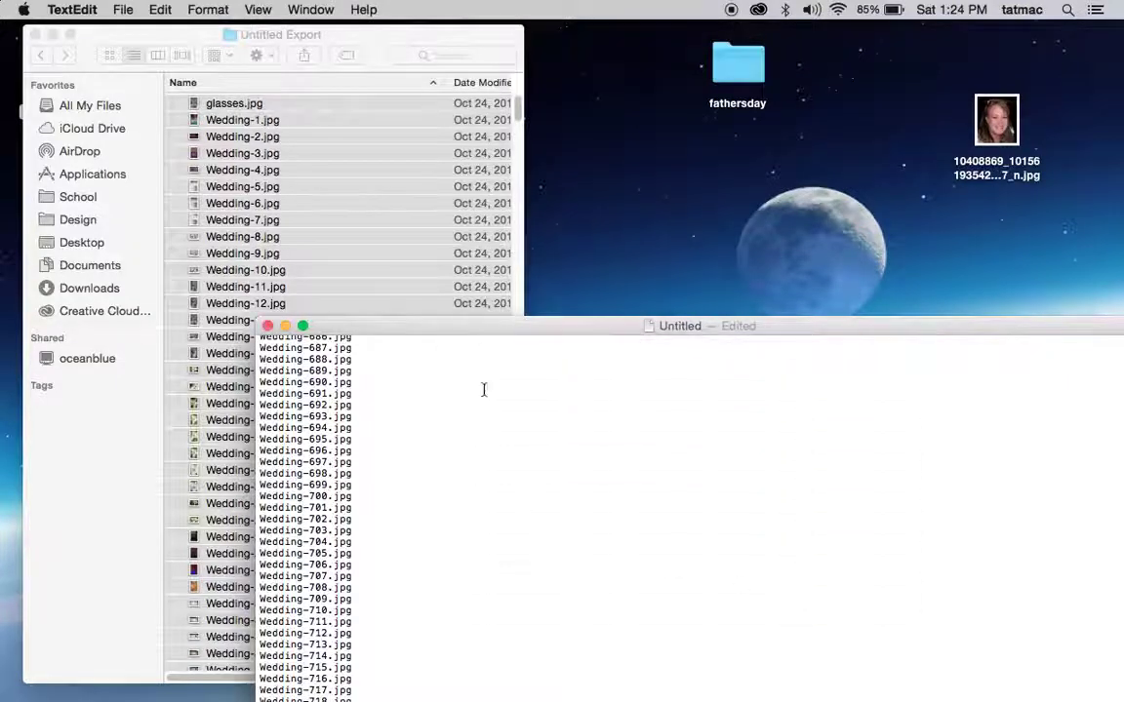
{"action": "left_click_drag", "start_coordinate": [614, 328], "coordinate": [29, 643]}
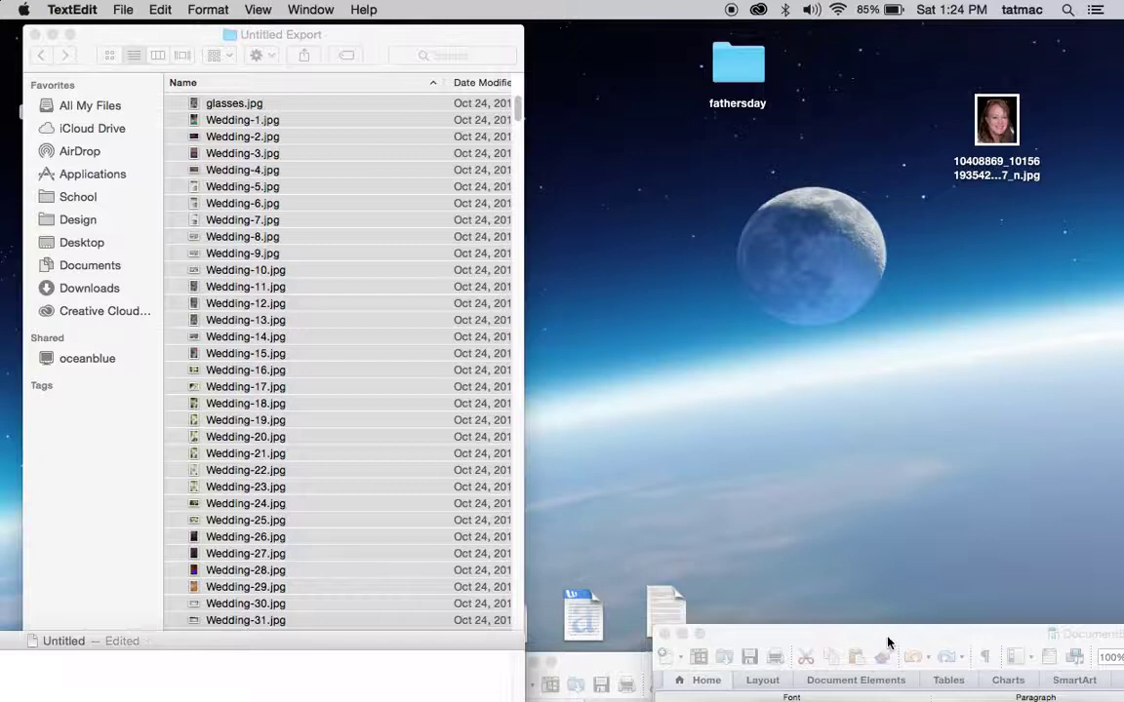
Step: Switch to Word, place the blank Document5 beside the Untitled Export folder, and paste the names of all its files into it
{"action": "left_click_drag", "start_coordinate": [886, 634], "coordinate": [590, 26]}
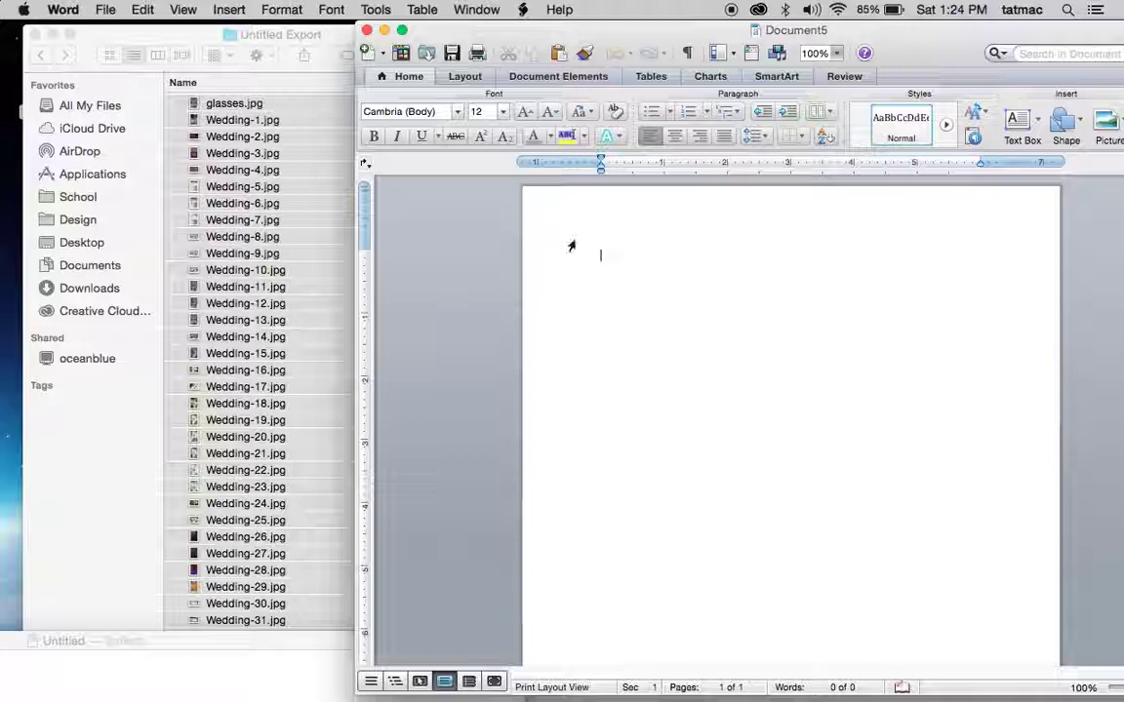
{"action": "left_click", "coordinate": [289, 147]}
{"action": "key", "text": "super+a"}
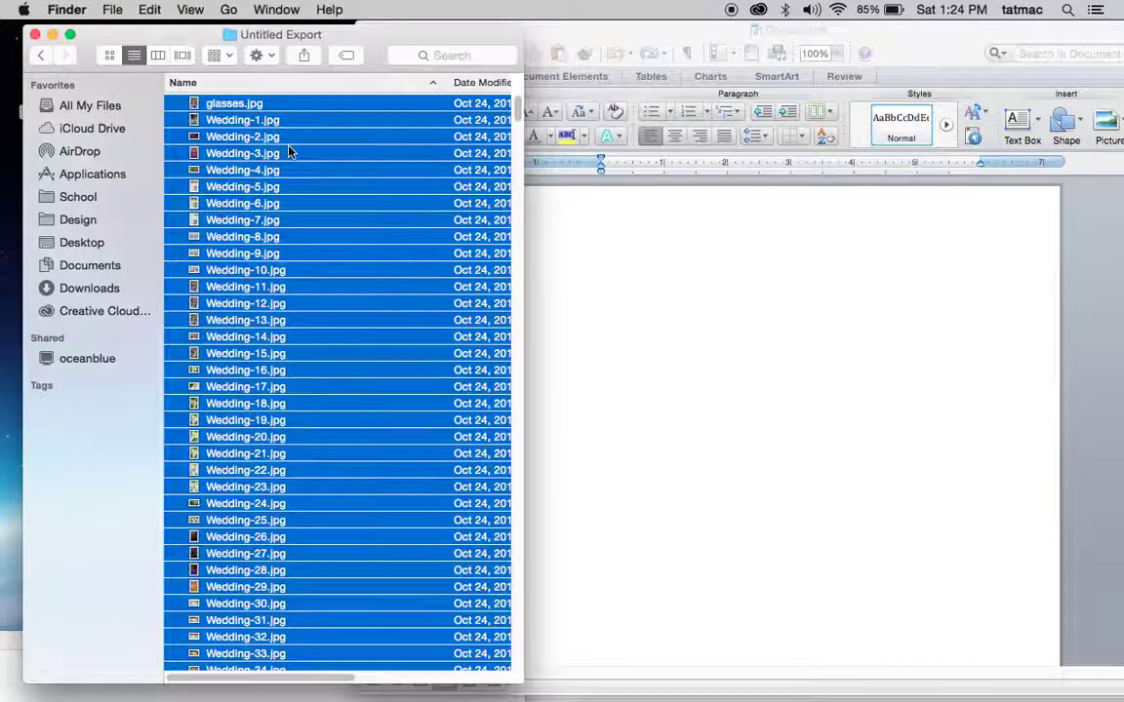
{"action": "left_click", "coordinate": [712, 307]}
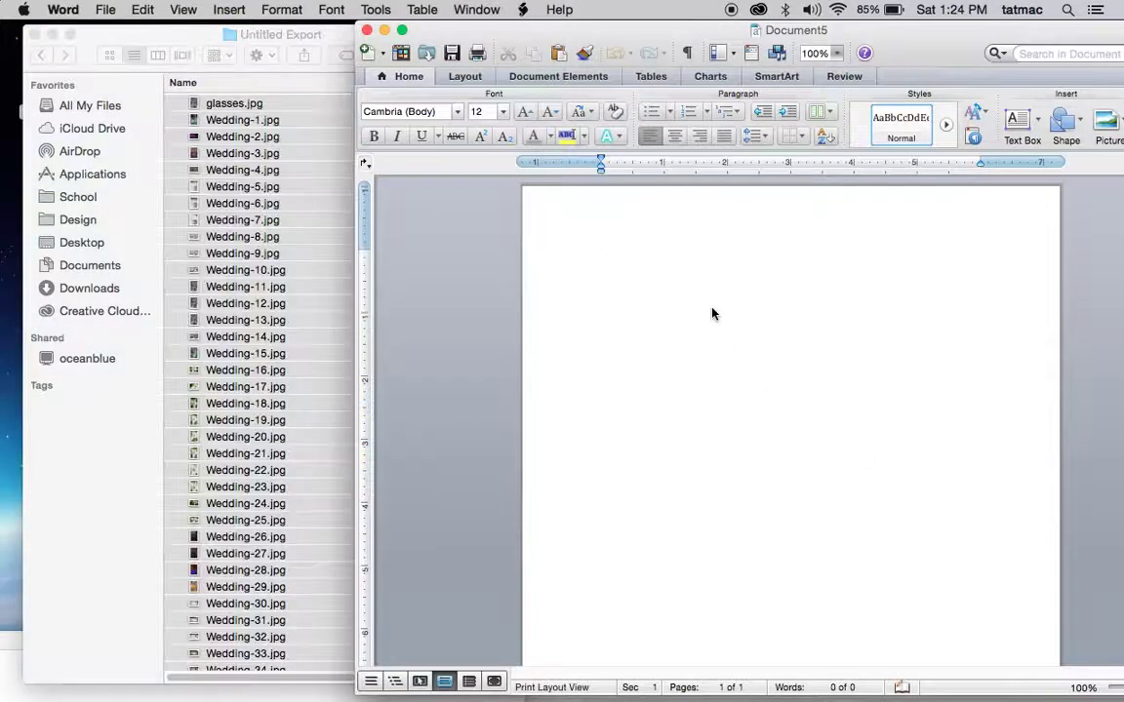
{"action": "key", "text": "super+v"}
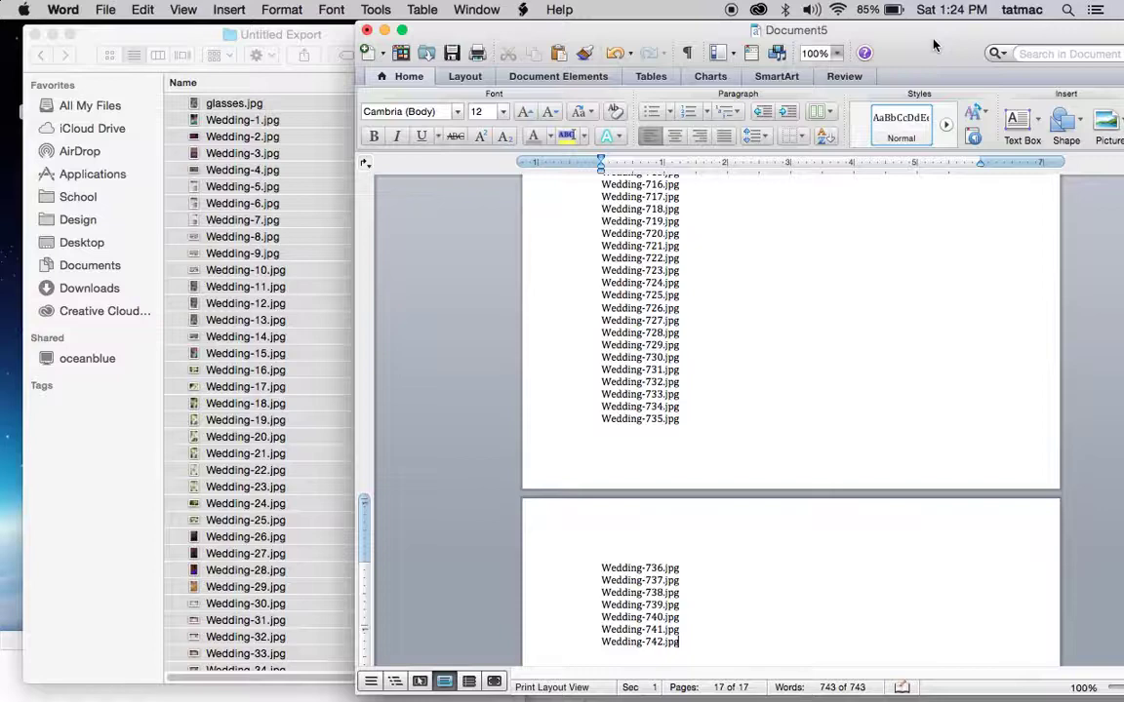
Step: Swap Document5 for the blank Document4 beside the folder and insert all Untitled Export files into it straight from the folder
{"action": "left_click_drag", "start_coordinate": [839, 34], "coordinate": [367, 615]}
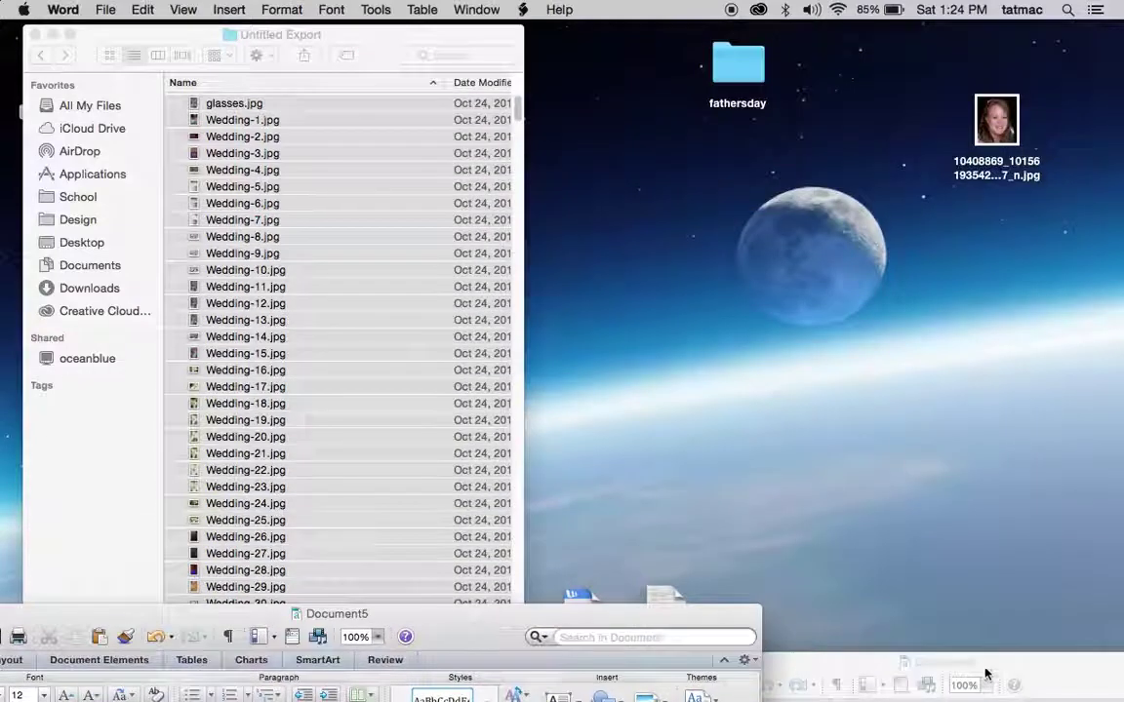
{"action": "left_click_drag", "start_coordinate": [985, 673], "coordinate": [852, 8]}
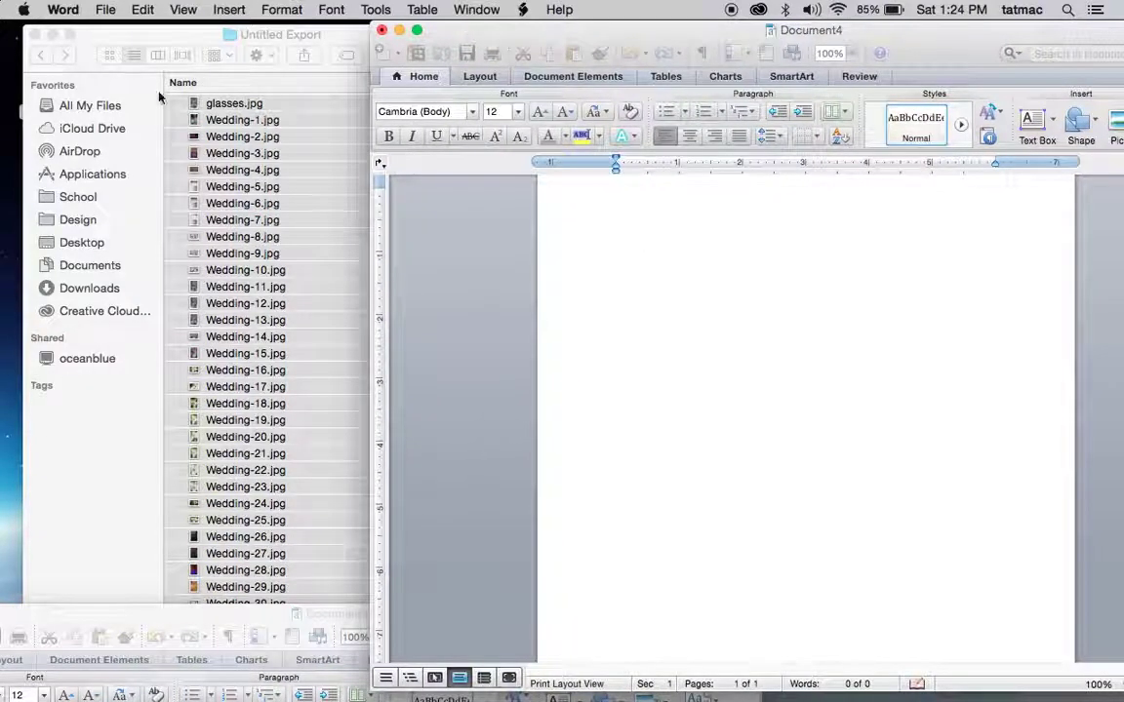
{"action": "left_click", "coordinate": [218, 179]}
{"action": "key", "text": "super+a"}
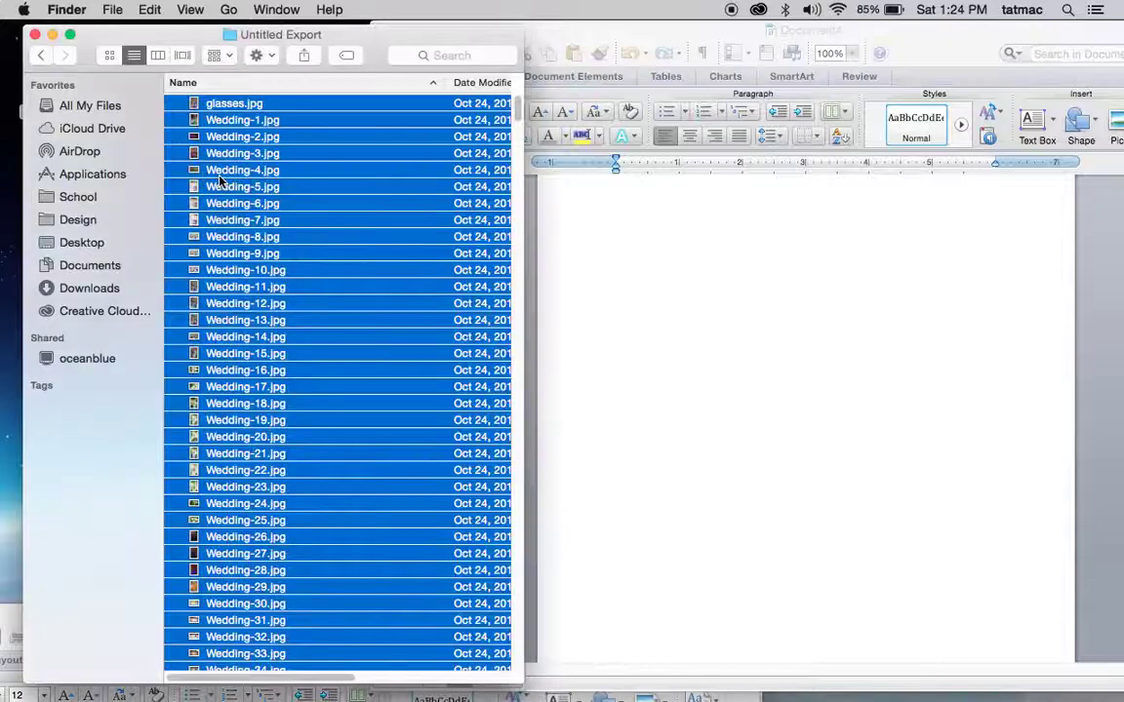
{"action": "left_click", "coordinate": [218, 173]}
{"action": "key", "text": "super+a"}
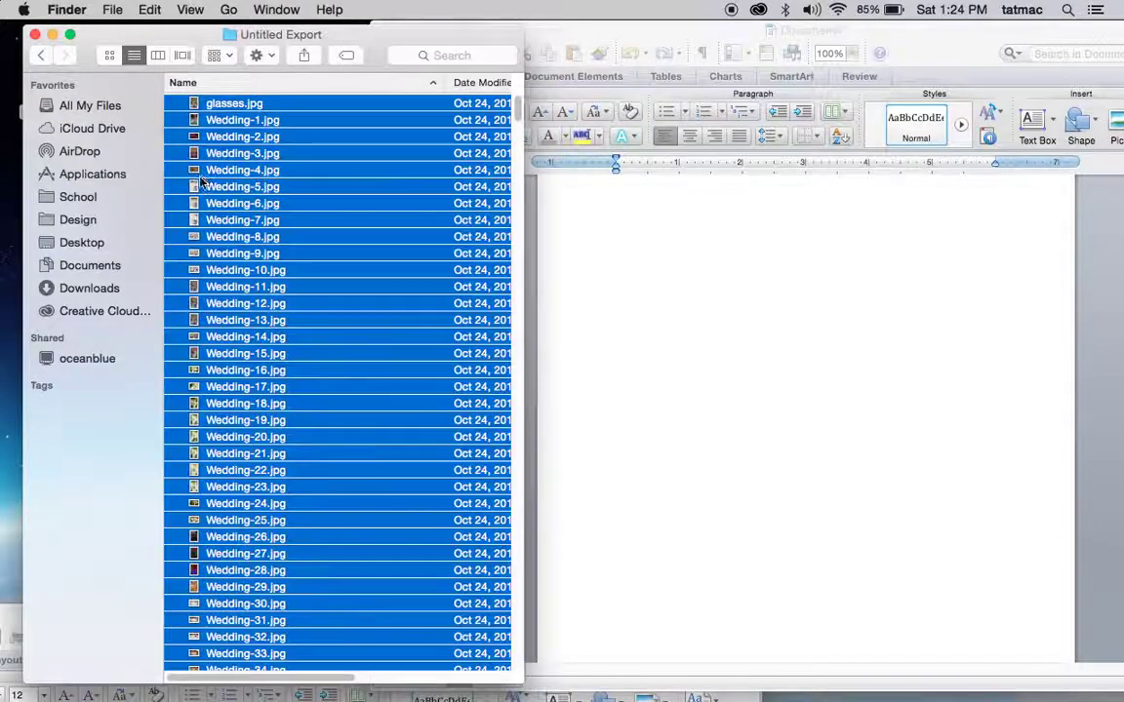
{"action": "left_click_drag", "start_coordinate": [312, 225], "coordinate": [706, 399]}
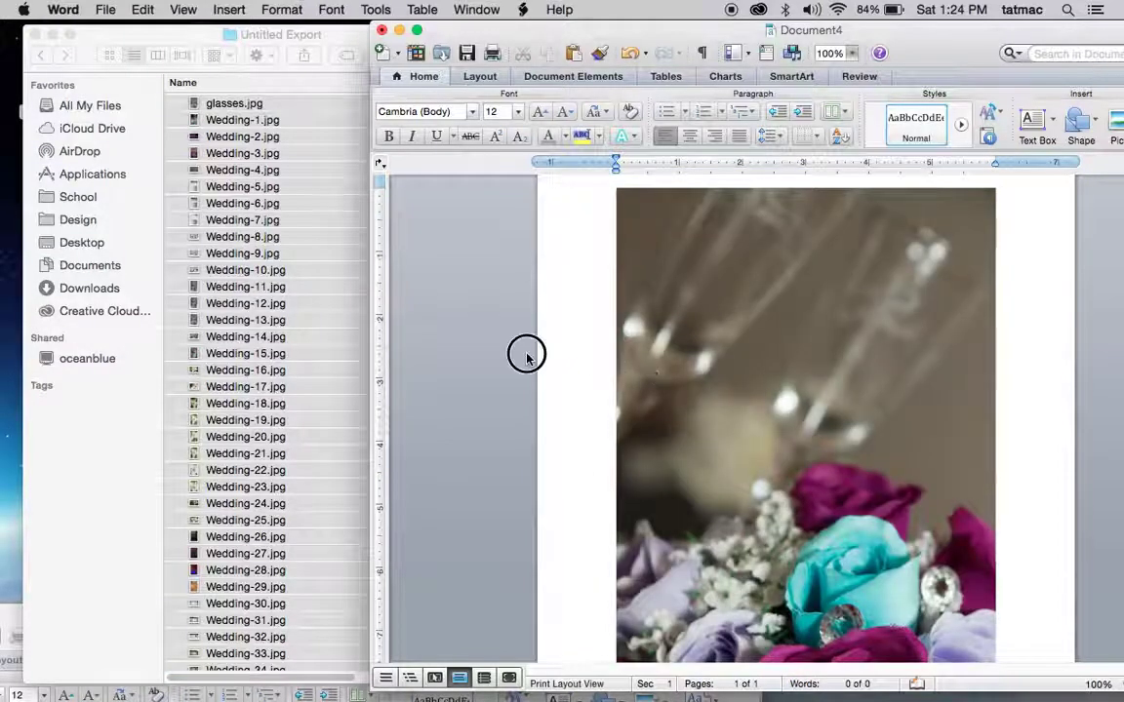